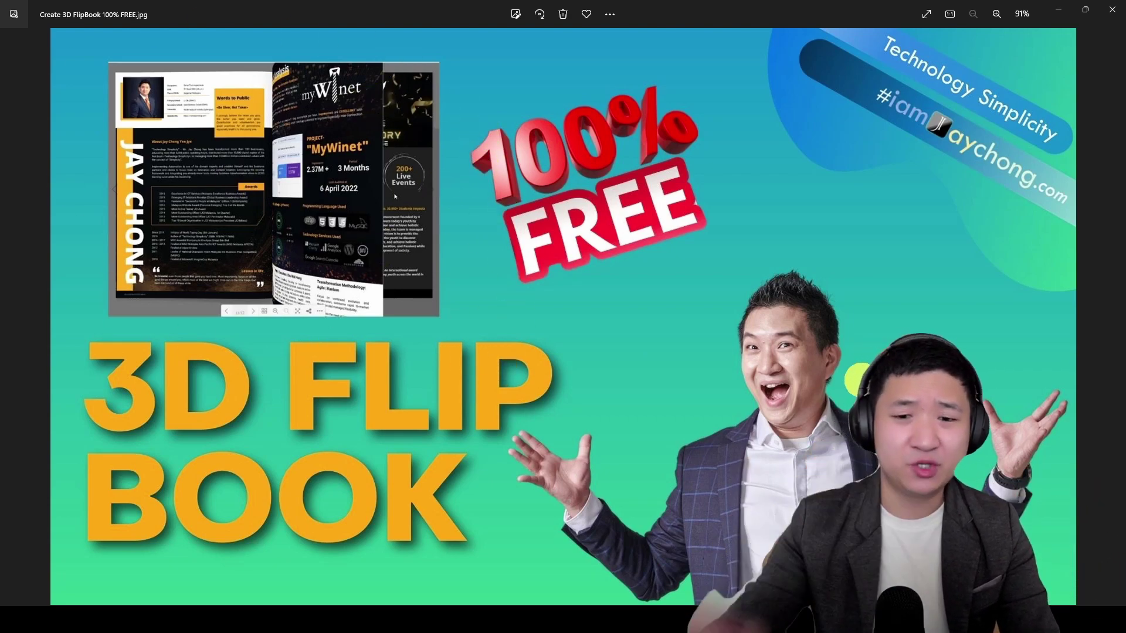
Bring up the wordpress.org plugin search results for '3d flip' and scroll through them.
{"action": "mouse_move", "coordinate": [598, 620]}
{"action": "left_click", "coordinate": [656, 560]}
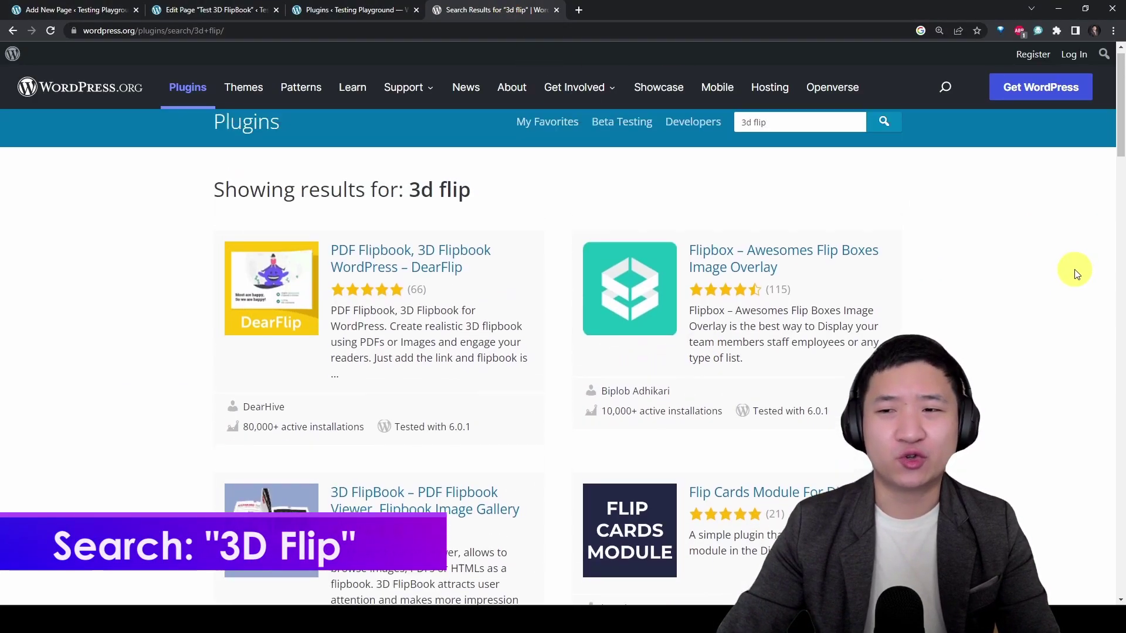
{"action": "scroll", "coordinate": [1073, 269], "scroll_direction": "up", "scroll_amount": 2}
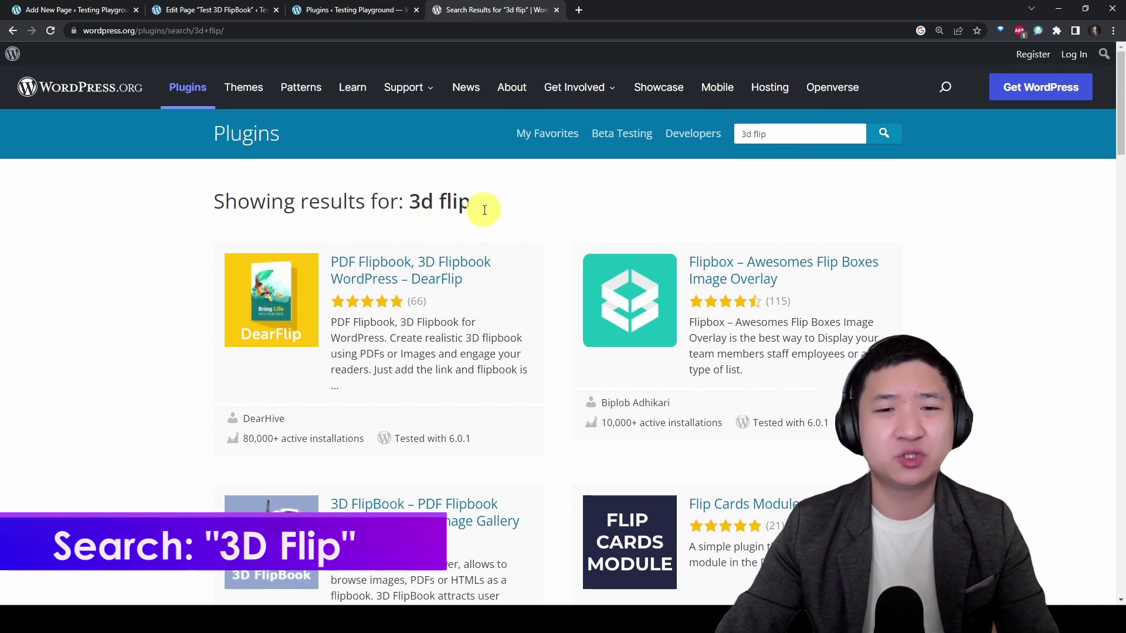
{"action": "left_click_drag", "start_coordinate": [502, 209], "coordinate": [409, 205]}
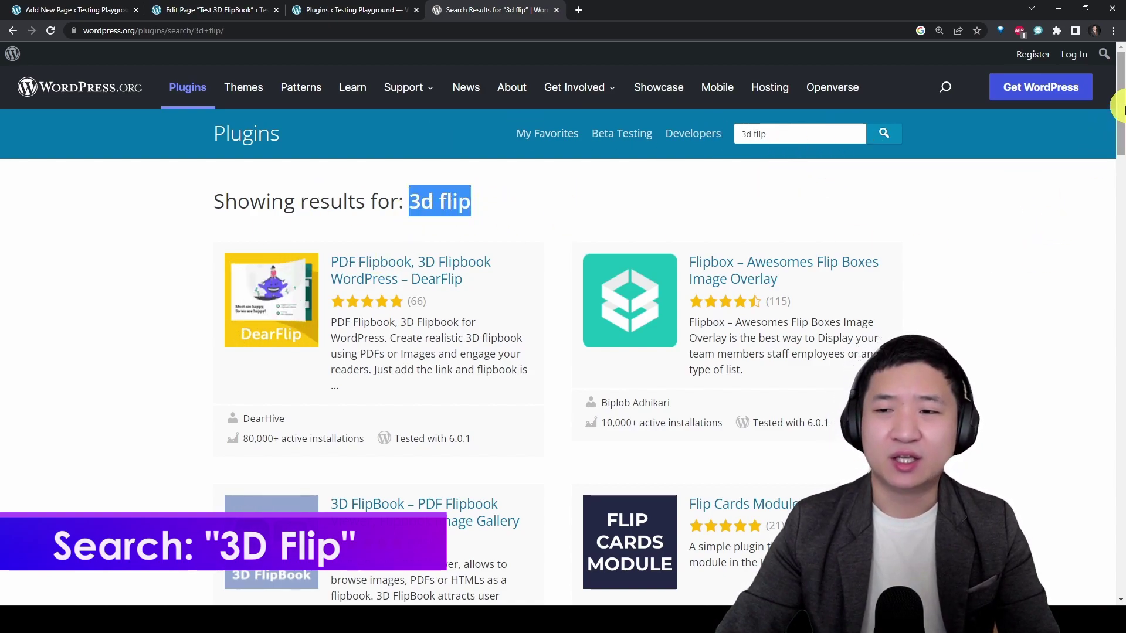
{"action": "scroll", "coordinate": [1097, 144], "scroll_direction": "down", "scroll_amount": 1}
{"action": "mouse_move", "coordinate": [1120, 134]}
{"action": "left_mouse_down"}
{"action": "mouse_move", "coordinate": [1120, 235]}
{"action": "mouse_move", "coordinate": [1119, 117]}
{"action": "left_mouse_up"}
{"action": "scroll", "coordinate": [327, 254], "scroll_direction": "down", "scroll_amount": 2}
Compare the DearFlip and 3D FlipBook descriptions, then return to the site's installed Plugins page.
{"action": "left_click_drag", "start_coordinate": [385, 203], "coordinate": [475, 241]}
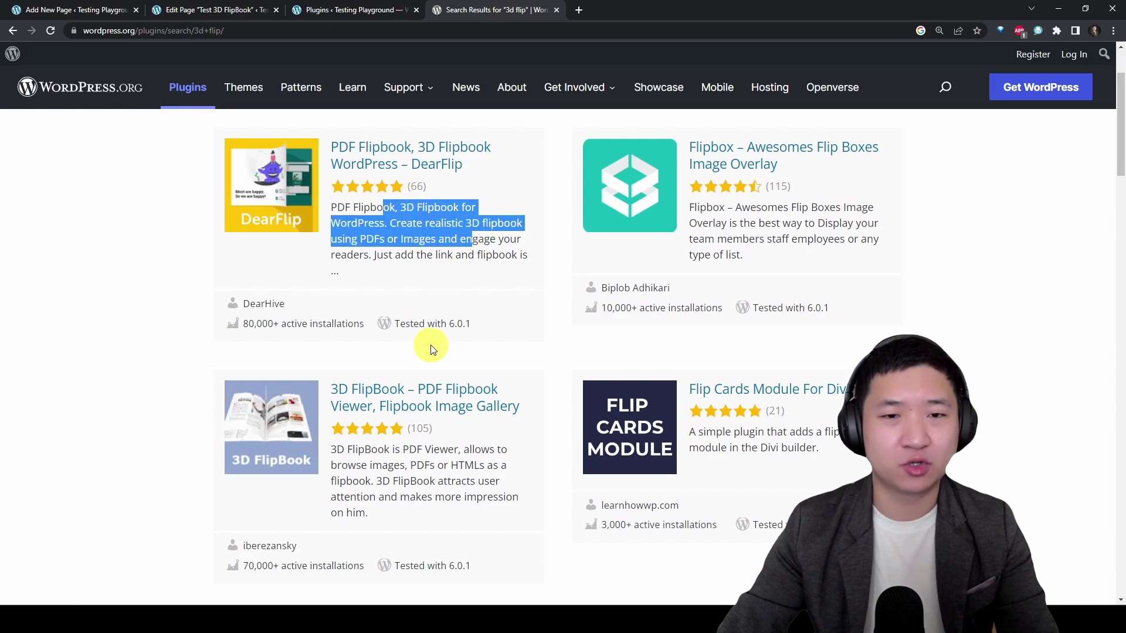
{"action": "left_click_drag", "start_coordinate": [371, 450], "coordinate": [451, 460]}
{"action": "left_click", "coordinate": [497, 466]}
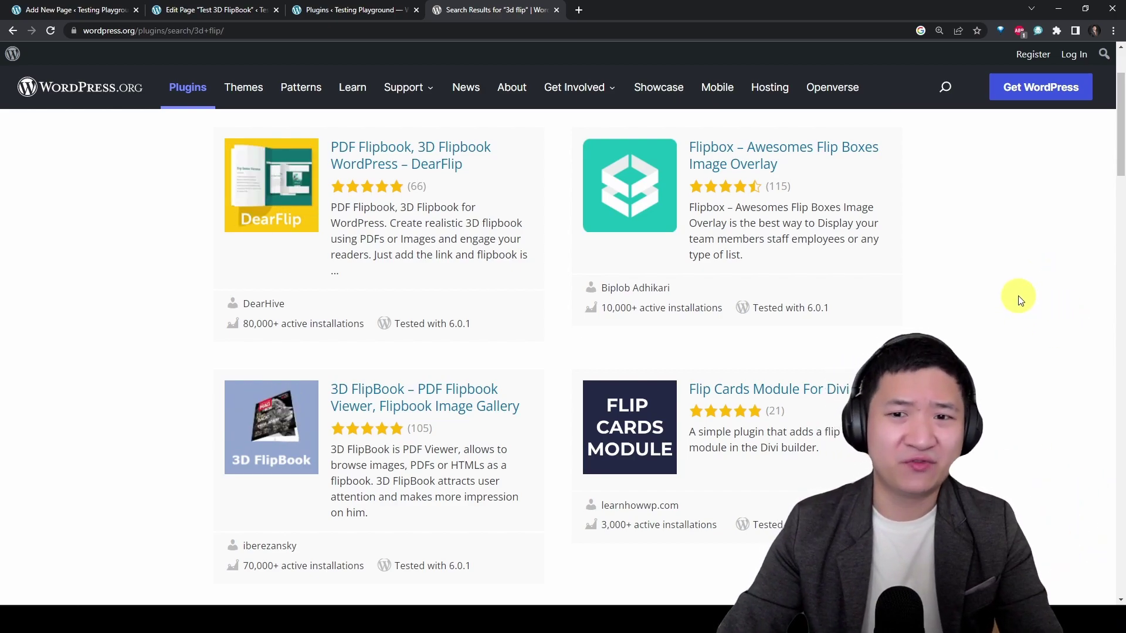
{"action": "mouse_move", "coordinate": [1120, 106]}
{"action": "left_mouse_down"}
{"action": "mouse_move", "coordinate": [1120, 183]}
{"action": "mouse_move", "coordinate": [1121, 107]}
{"action": "left_mouse_up"}
{"action": "left_click", "coordinate": [339, 7]}
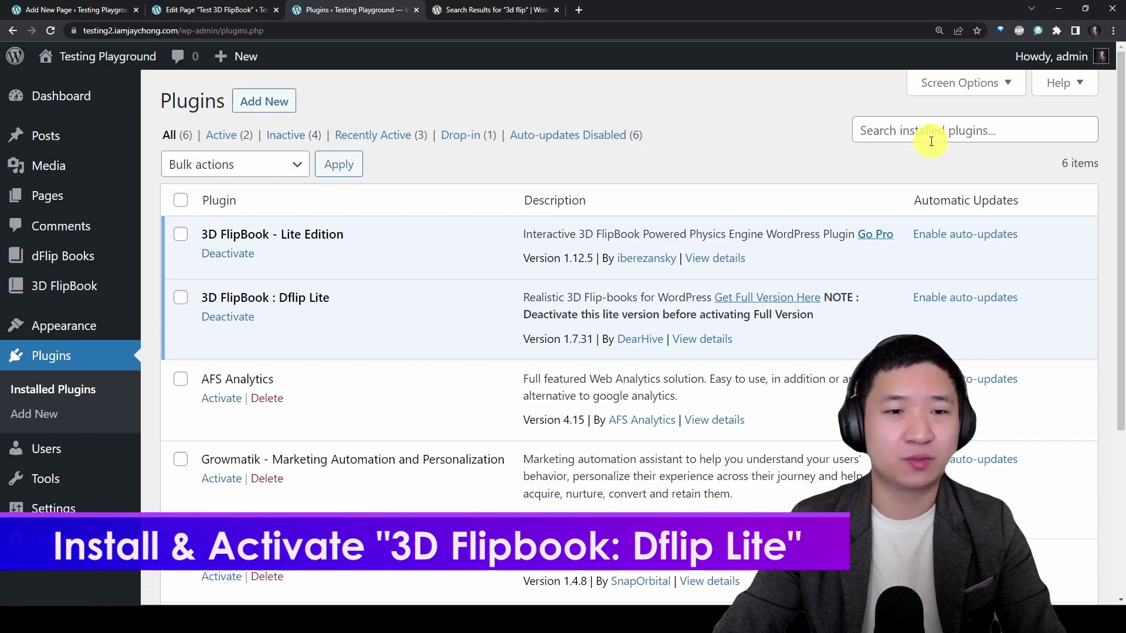
Check the active 3D FlipBook plugin entry, then go to the Media Library holding the newsletter PDF.
{"action": "left_click_drag", "start_coordinate": [217, 233], "coordinate": [263, 231]}
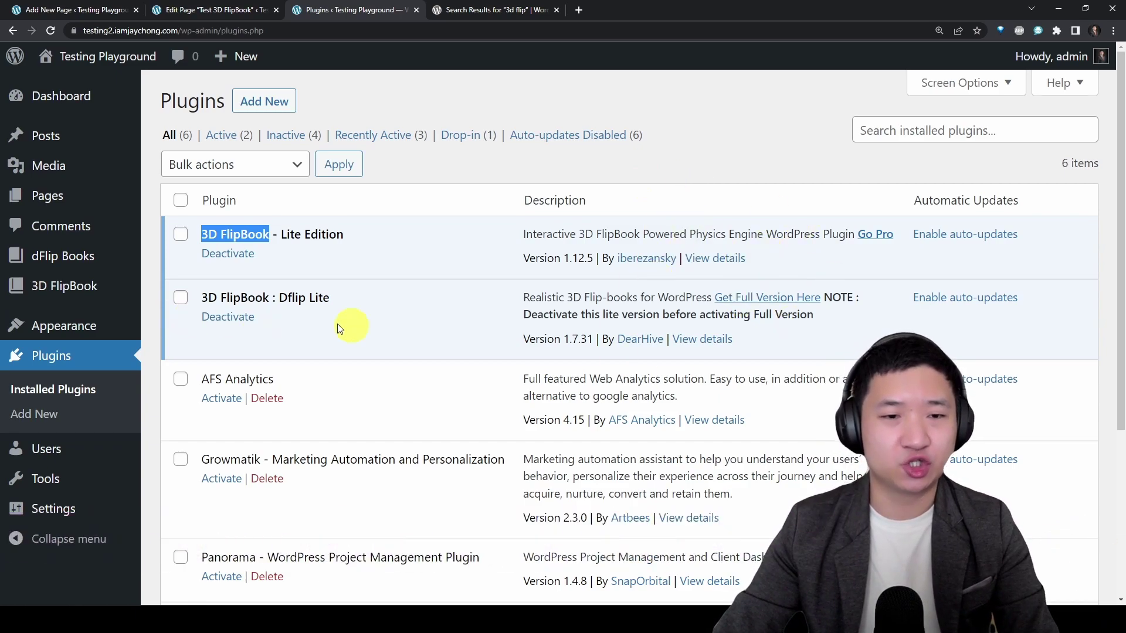
{"action": "left_click", "coordinate": [623, 301]}
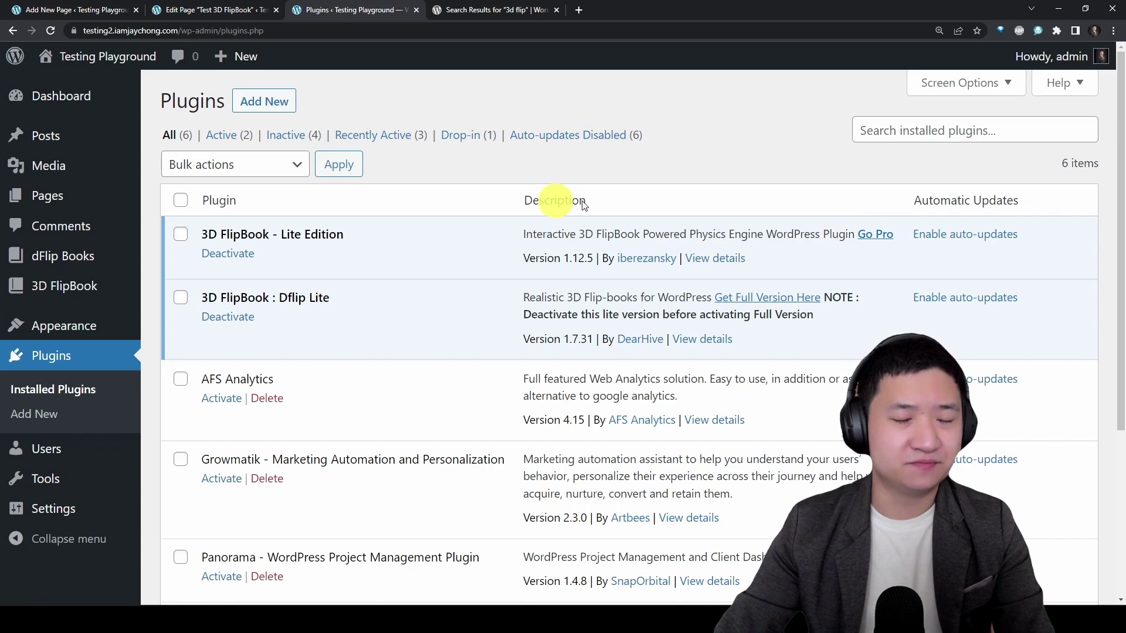
{"action": "left_click", "coordinate": [93, 164]}
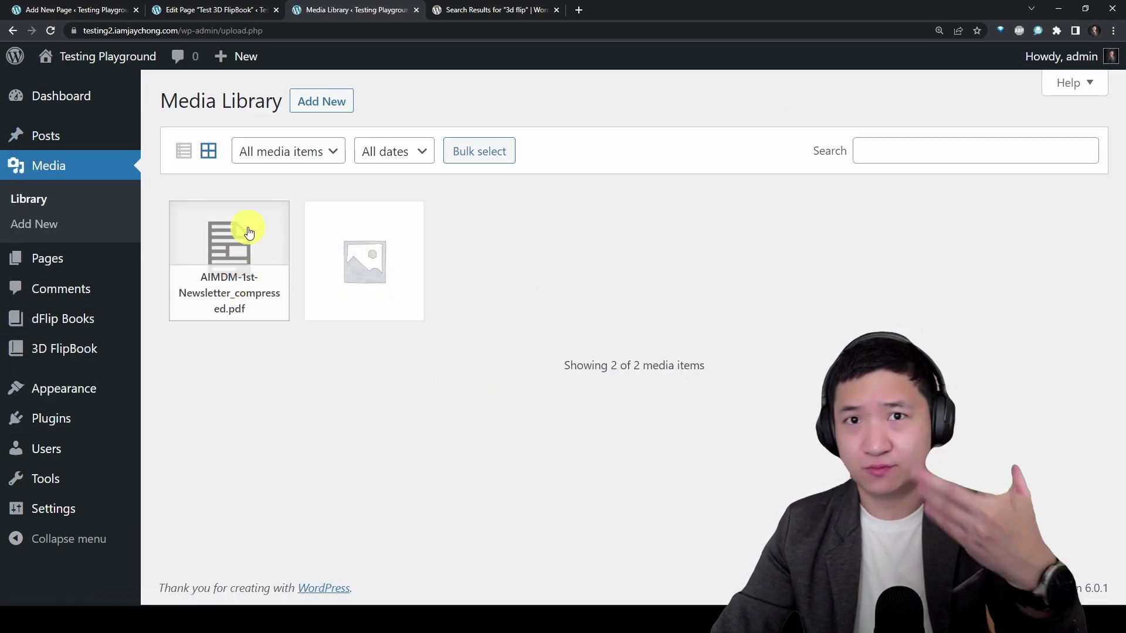
{"action": "left_click", "coordinate": [248, 233]}
{"action": "left_click_drag", "start_coordinate": [821, 195], "coordinate": [763, 196]}
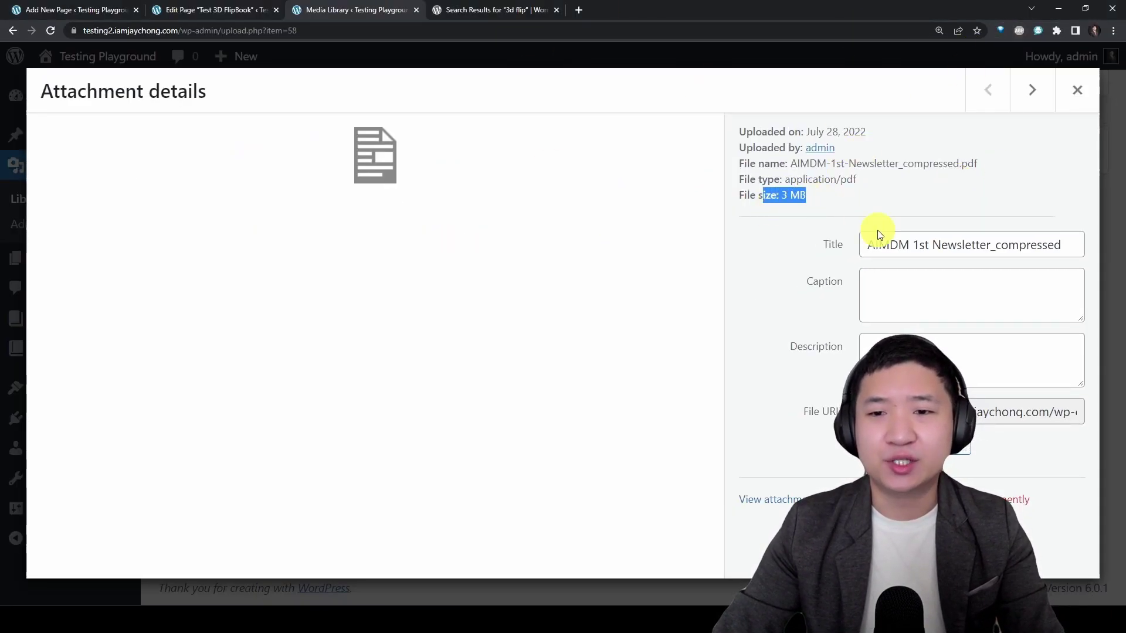
{"action": "key", "text": "Escape"}
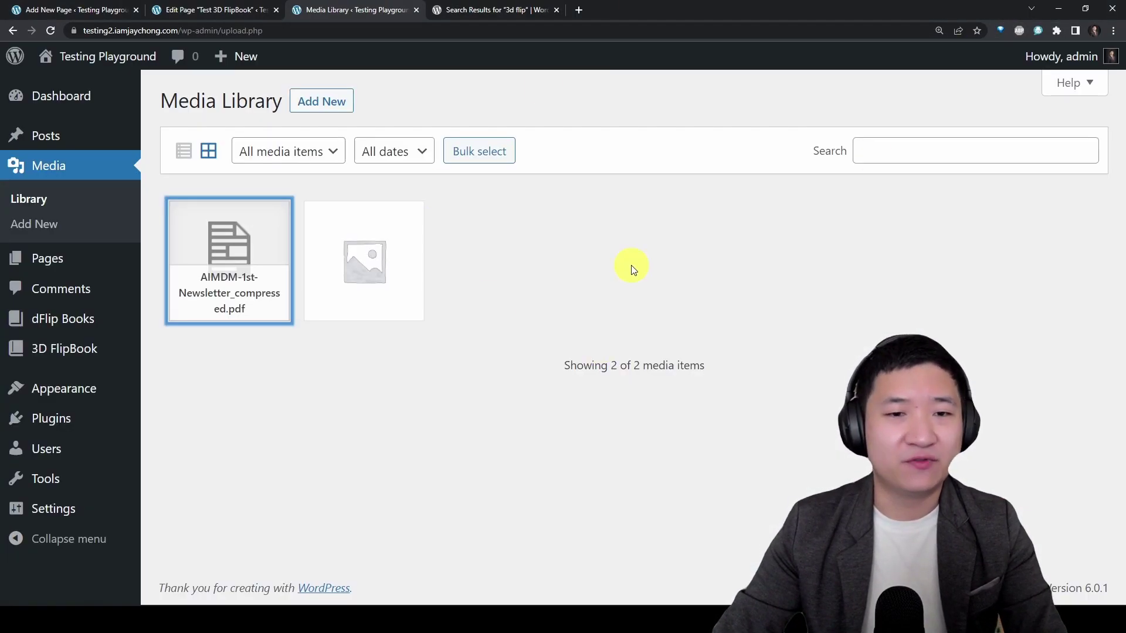
{"action": "left_click", "coordinate": [634, 270]}
{"action": "mouse_move", "coordinate": [77, 357]}
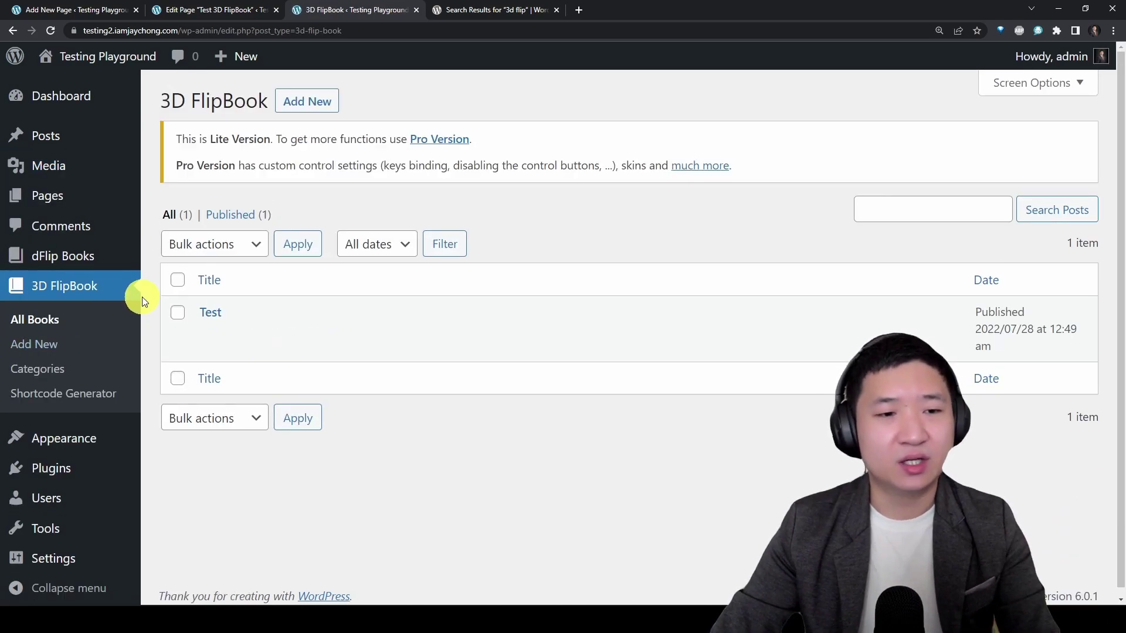
Create a new 3D FlipBook titled 'Demo 3D Flipbook' and scroll down to its Source settings.
{"action": "left_click", "coordinate": [306, 102]}
{"action": "left_click", "coordinate": [571, 218]}
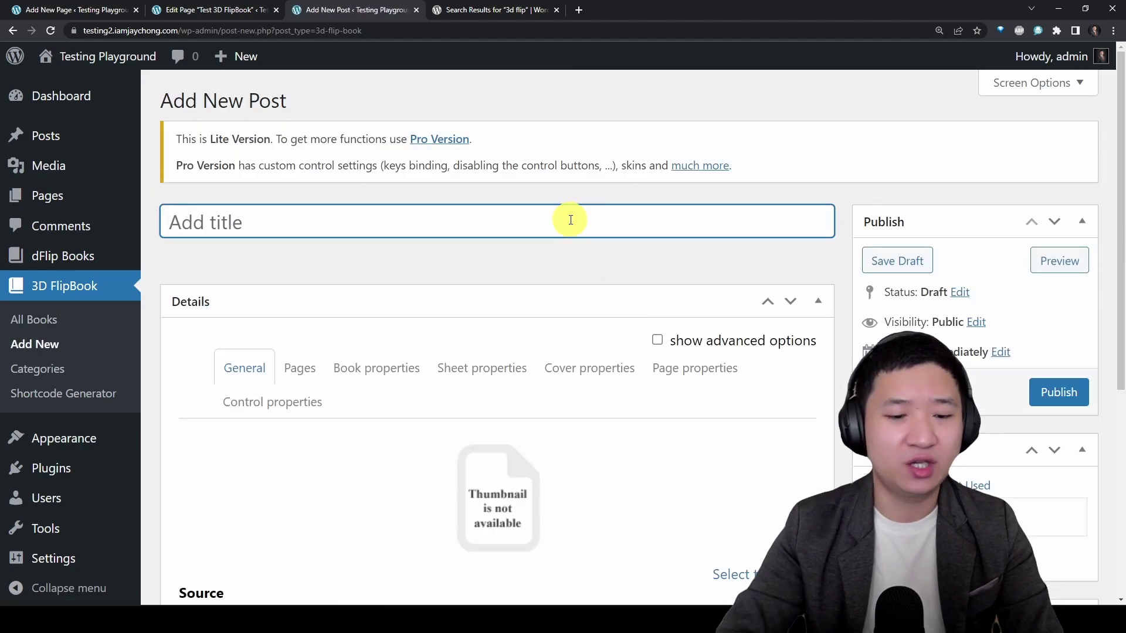
{"action": "type", "text": "Demo "}
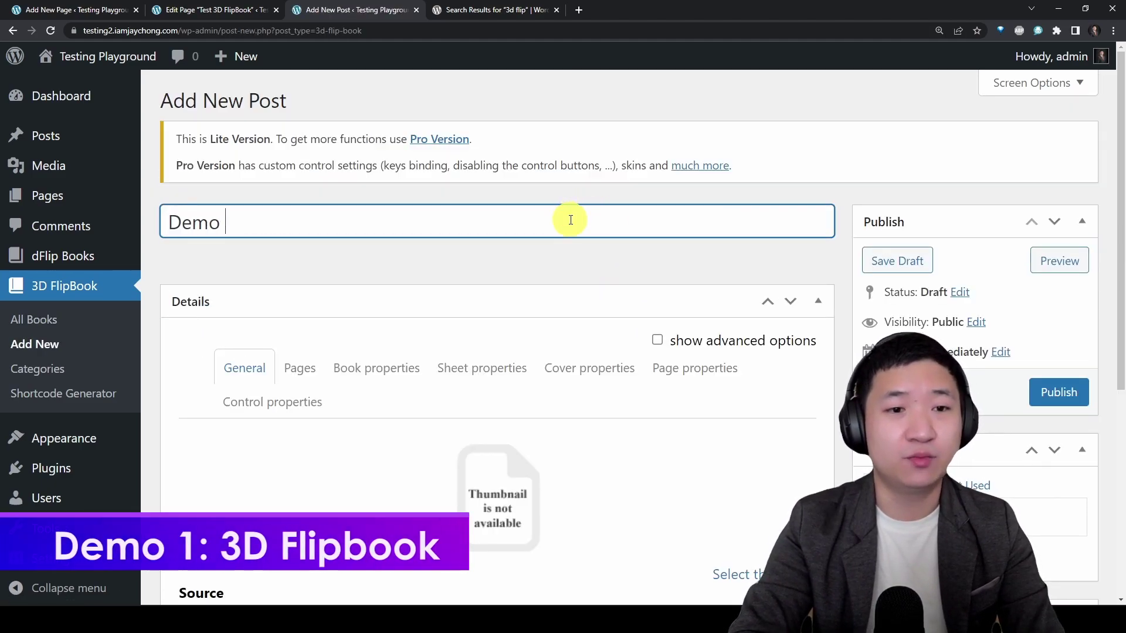
{"action": "type", "text": "3"}
{"action": "key", "text": "Caps_Lock"}
{"action": "type", "text": "D "}
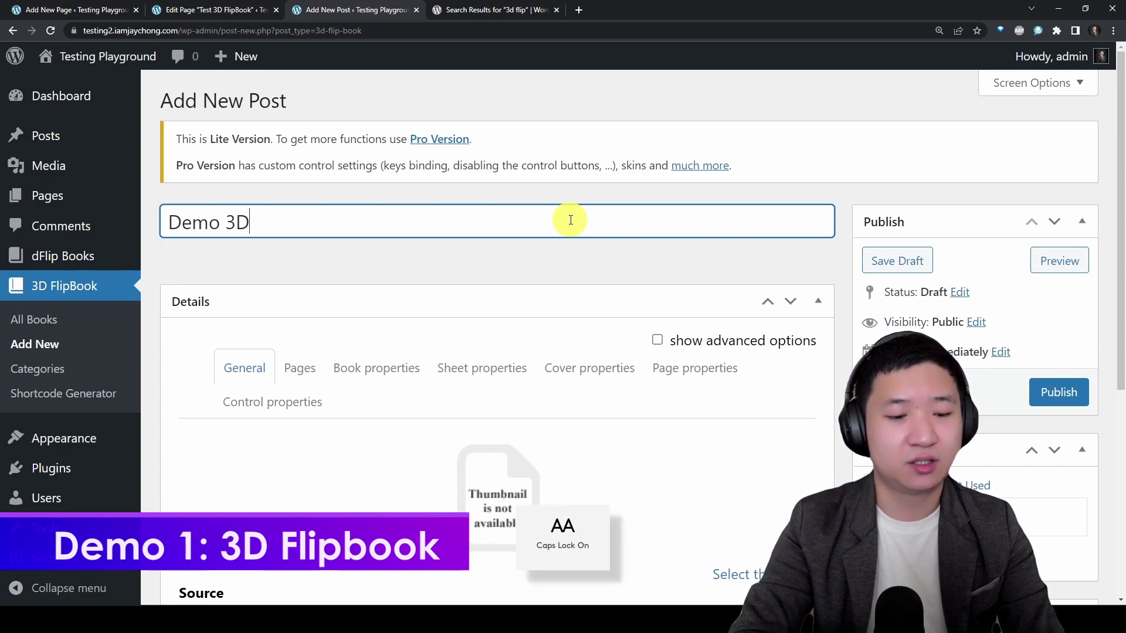
{"action": "type", "text": "Flipbook"}
{"action": "key", "text": "ctrl+a"}
{"action": "left_click", "coordinate": [571, 219]}
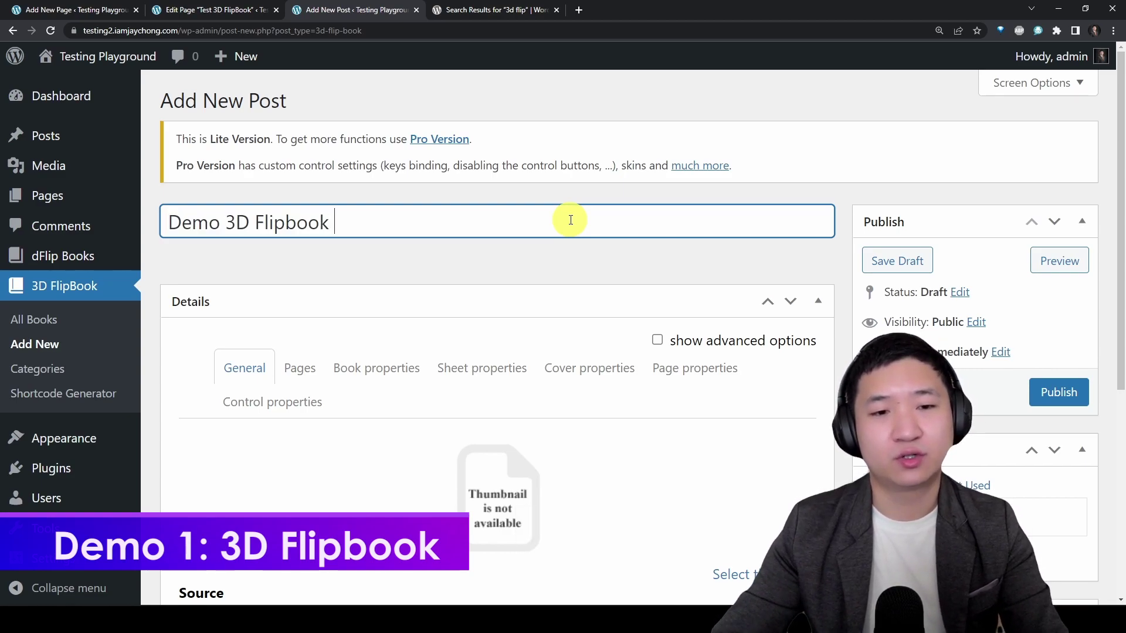
{"action": "scroll", "coordinate": [774, 377], "scroll_direction": "down", "scroll_amount": 5}
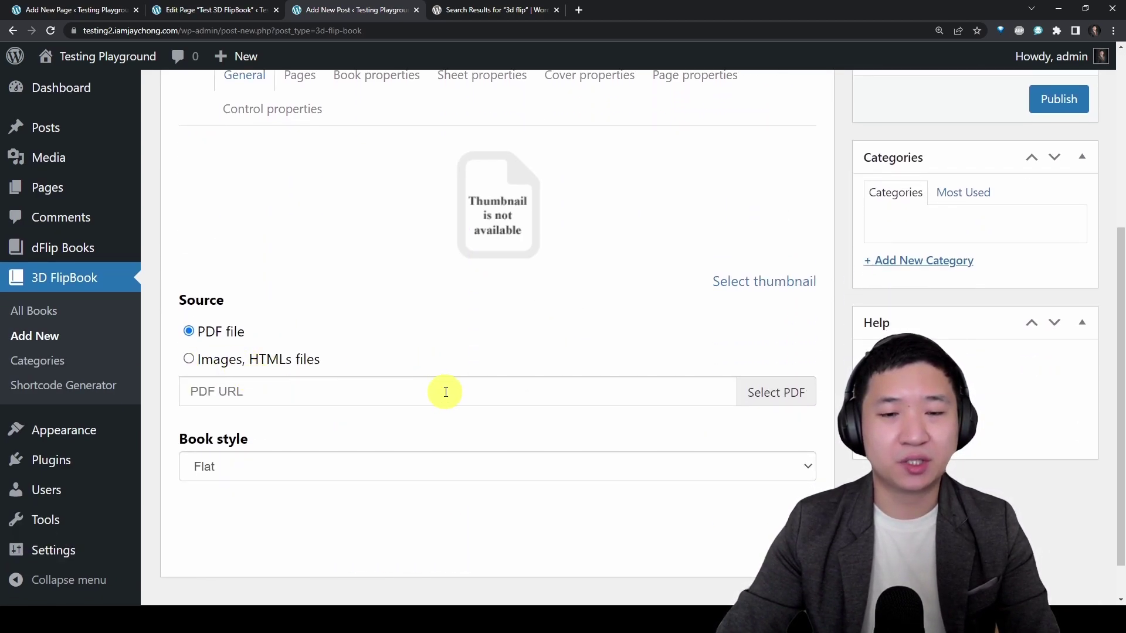
Set the newsletter PDF from the Media Library as the book's source.
{"action": "left_click", "coordinate": [800, 409]}
{"action": "left_click", "coordinate": [131, 282]}
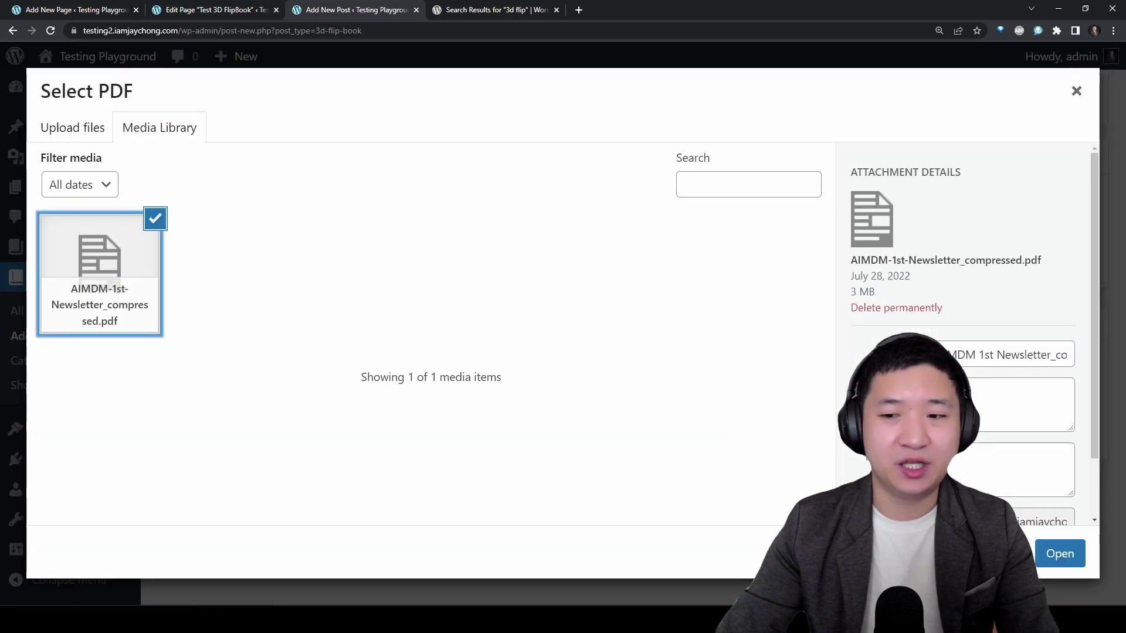
{"action": "left_click", "coordinate": [1044, 569]}
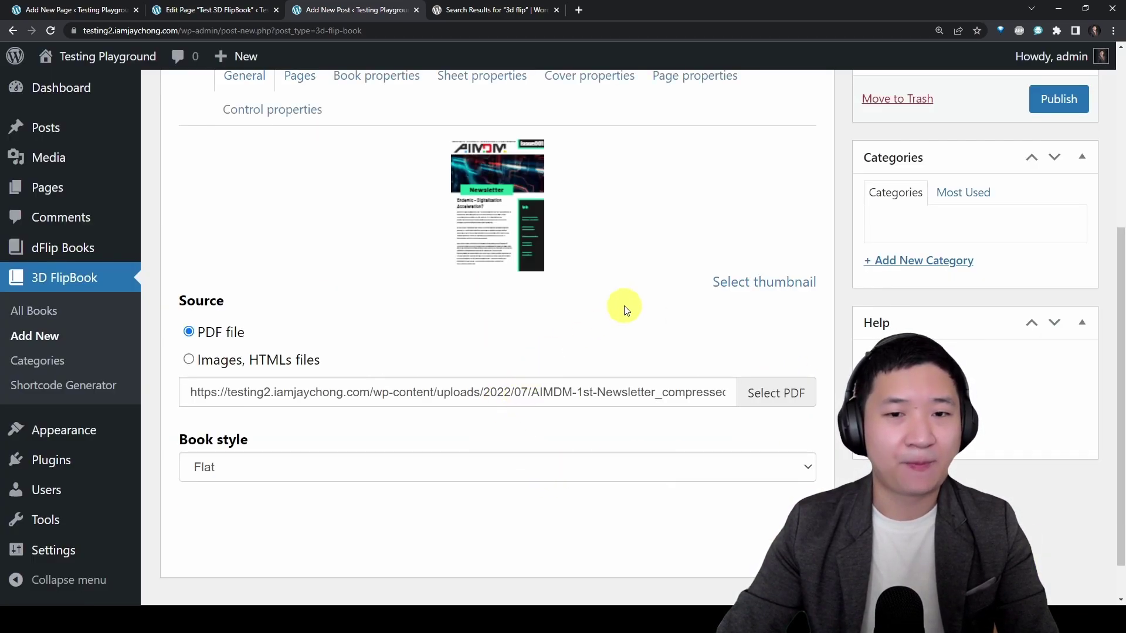
Review the Pages, Book, Sheet, Cover, Page and Control property tabs, then publish the book.
{"action": "scroll", "coordinate": [595, 305], "scroll_direction": "up", "scroll_amount": 2}
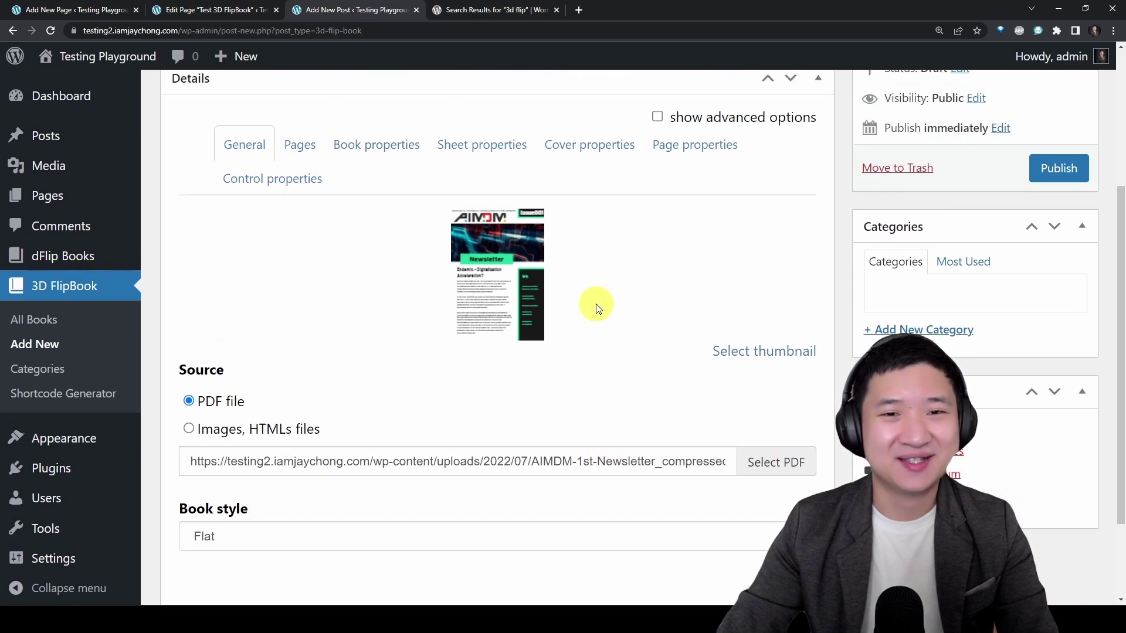
{"action": "left_click", "coordinate": [316, 172]}
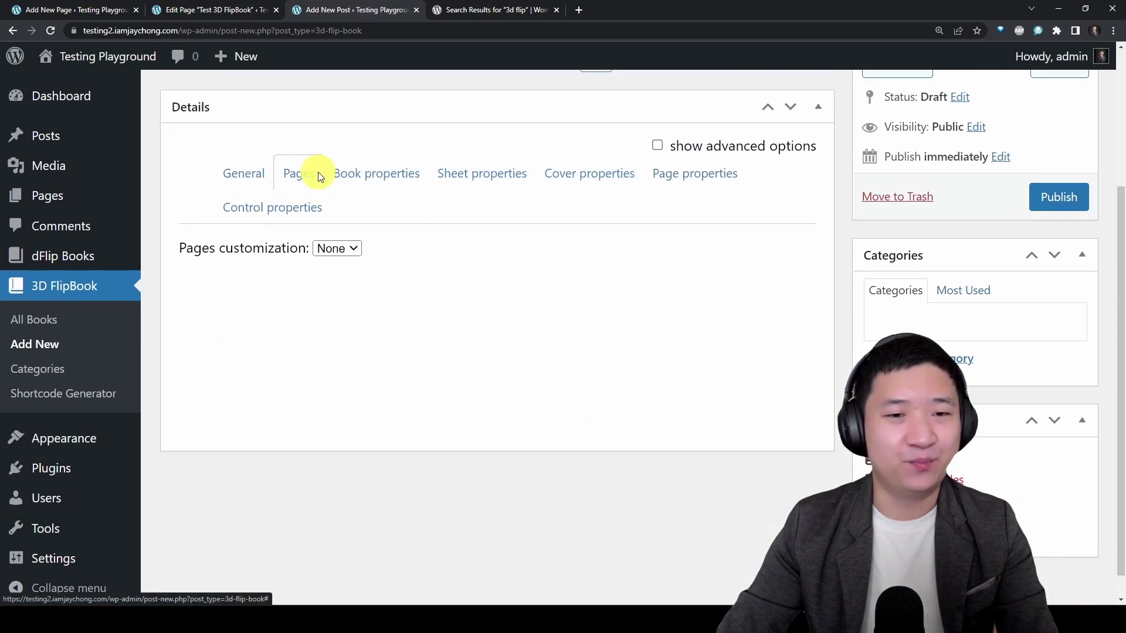
{"action": "left_click", "coordinate": [370, 185]}
{"action": "left_click", "coordinate": [478, 176]}
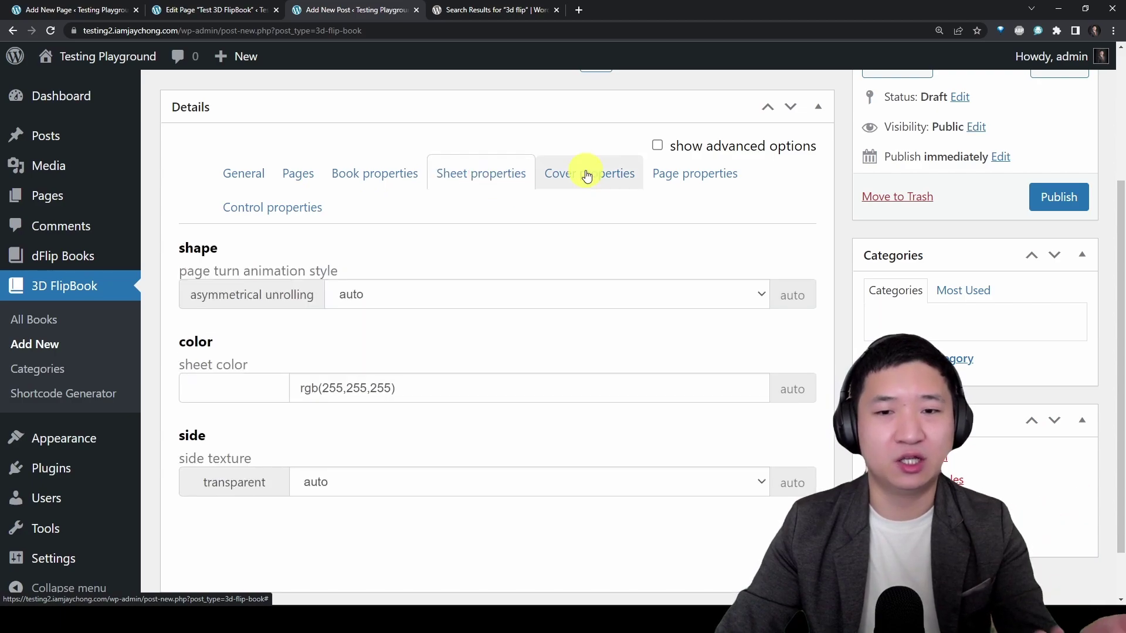
{"action": "left_click", "coordinate": [585, 172]}
{"action": "left_click", "coordinate": [675, 175]}
{"action": "left_click", "coordinate": [261, 208]}
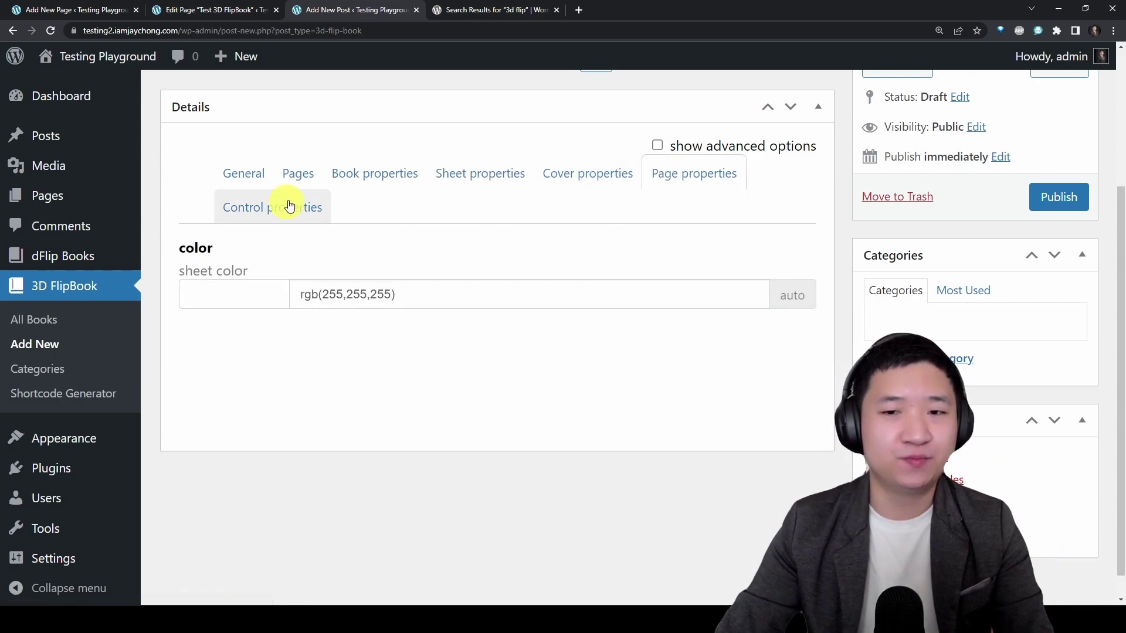
{"action": "scroll", "coordinate": [302, 299], "scroll_direction": "down", "scroll_amount": 3}
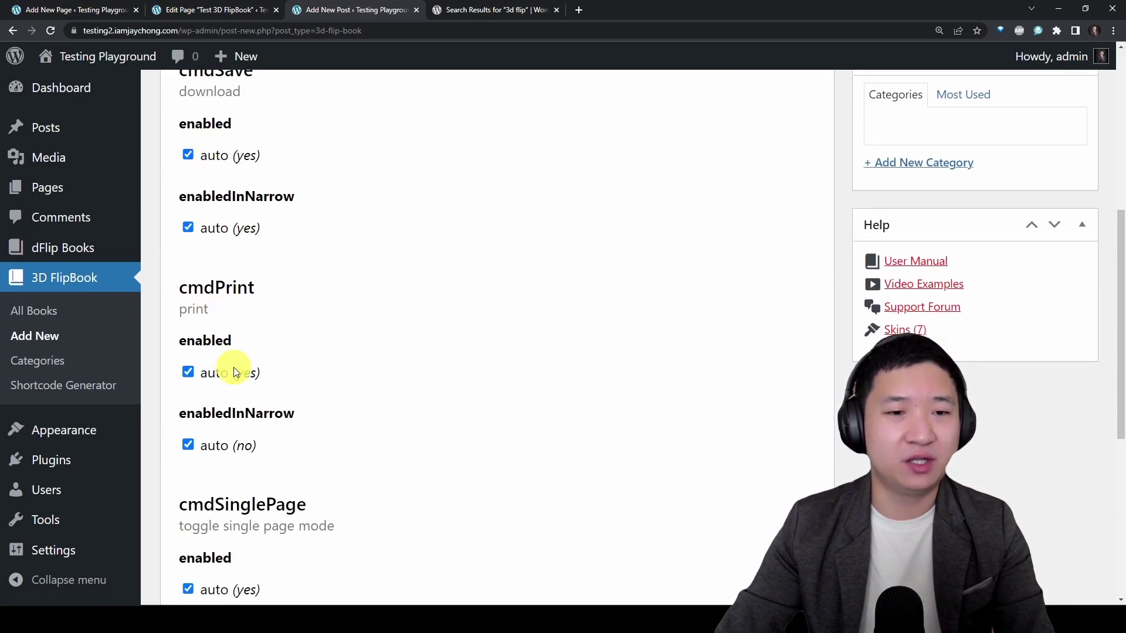
{"action": "scroll", "coordinate": [343, 379], "scroll_direction": "down", "scroll_amount": 5}
{"action": "scroll", "coordinate": [490, 445], "scroll_direction": "up", "scroll_amount": 10}
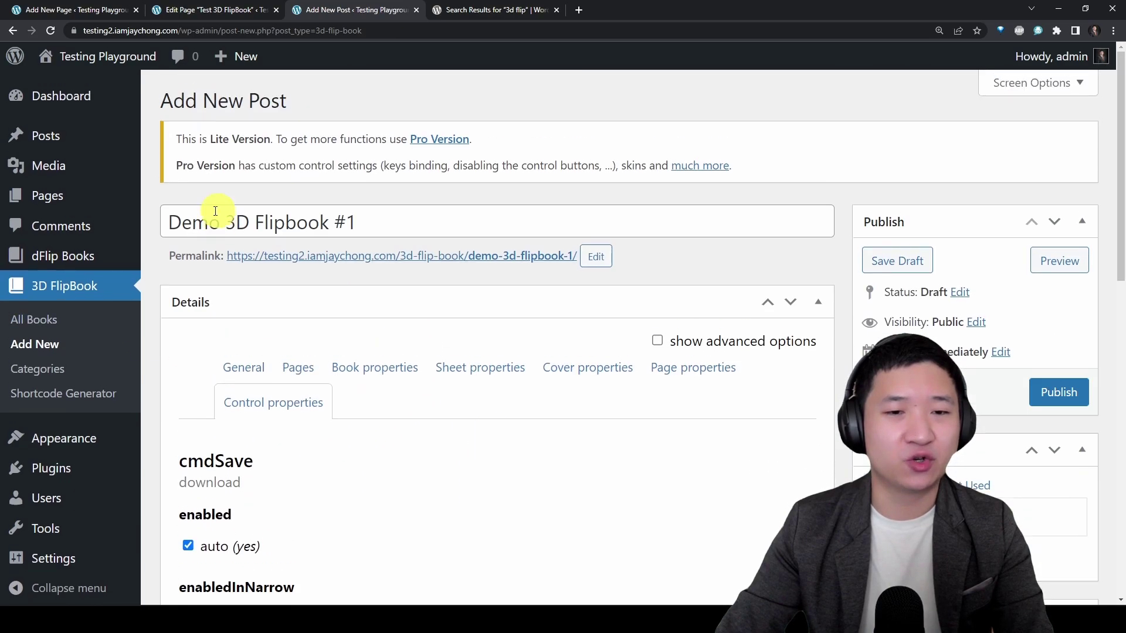
{"action": "scroll", "coordinate": [719, 393], "scroll_direction": "down", "scroll_amount": 2}
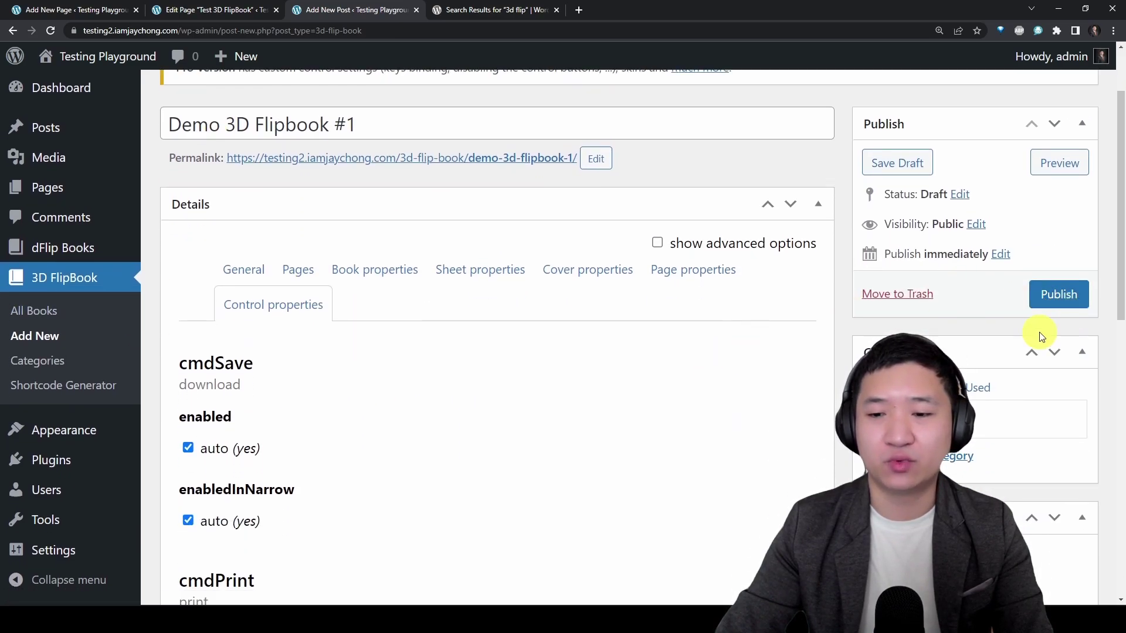
{"action": "left_click", "coordinate": [1058, 294]}
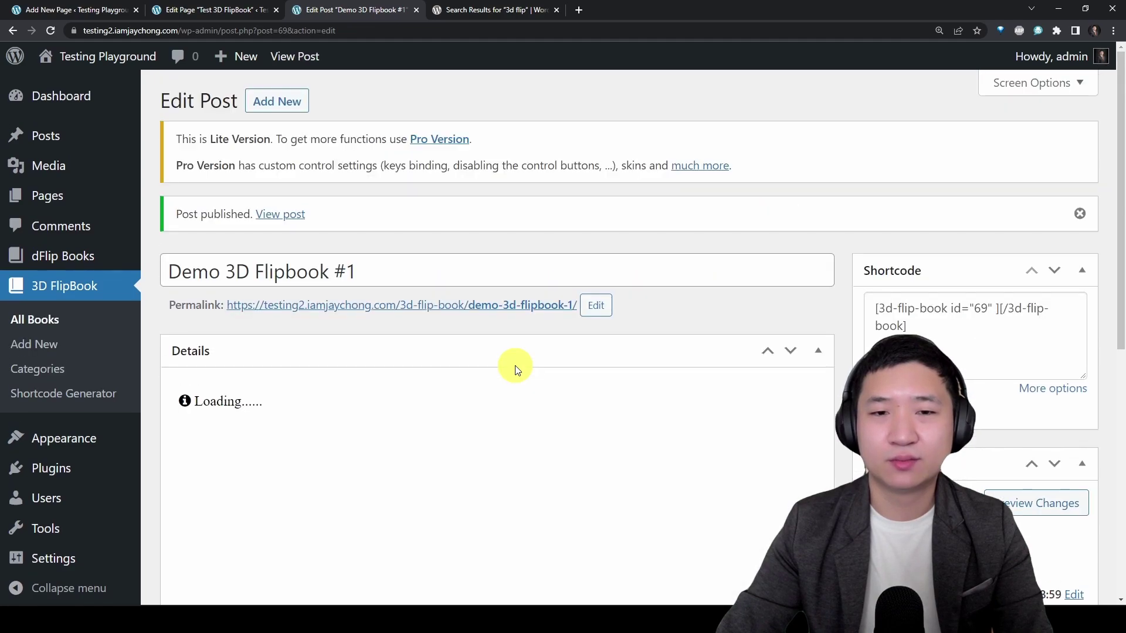
Open the published flipbook page and page forward to the Tech Tarik Talk posters.
{"action": "scroll", "coordinate": [766, 282], "scroll_direction": "down", "scroll_amount": 2}
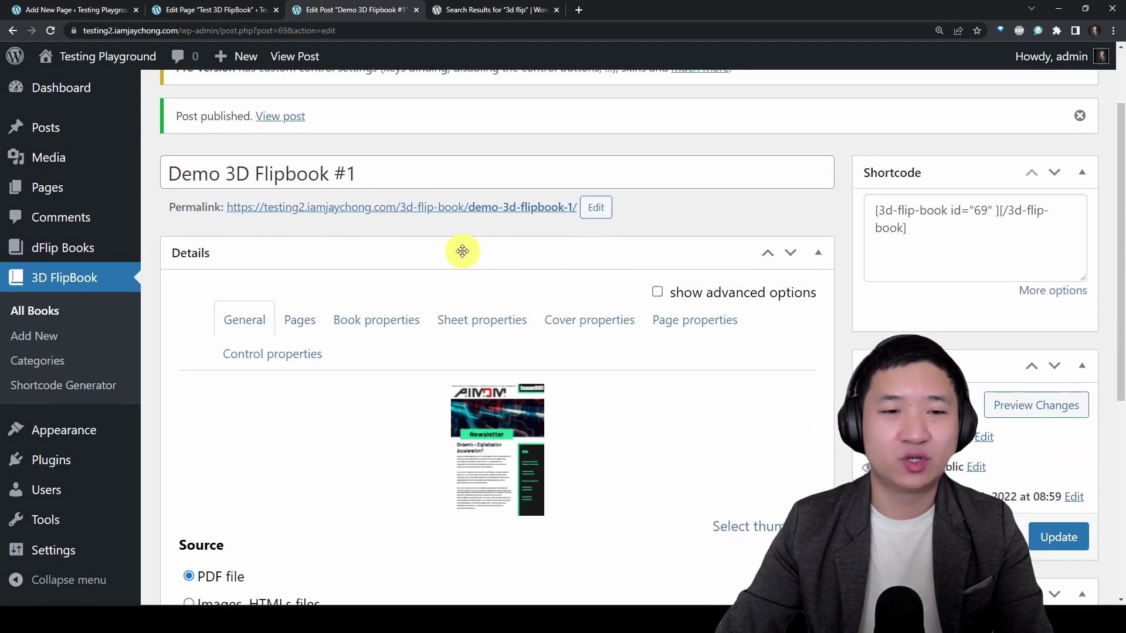
{"action": "left_click", "coordinate": [482, 217]}
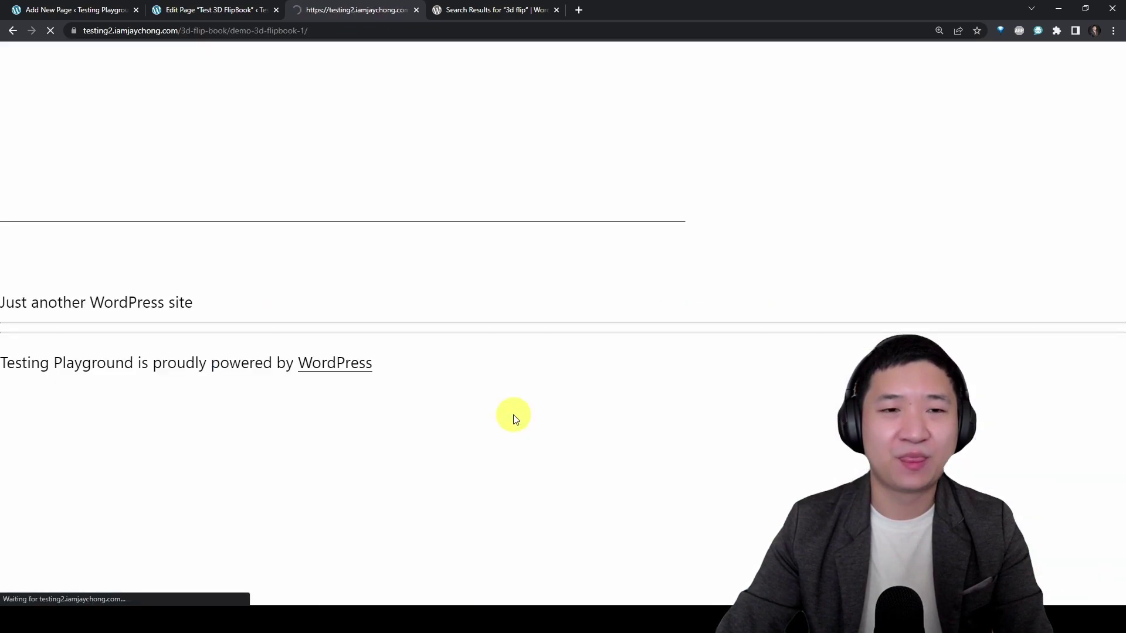
{"action": "scroll", "coordinate": [920, 329], "scroll_direction": "down", "scroll_amount": 3}
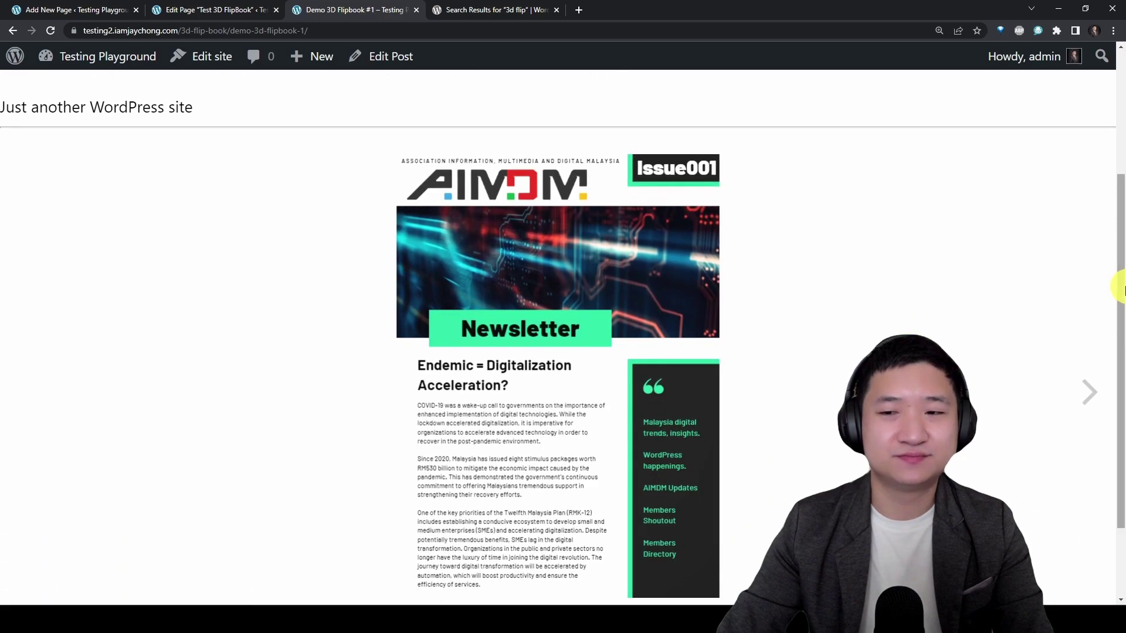
{"action": "left_click_drag", "start_coordinate": [1120, 290], "coordinate": [1120, 324]}
{"action": "left_click", "coordinate": [694, 336]}
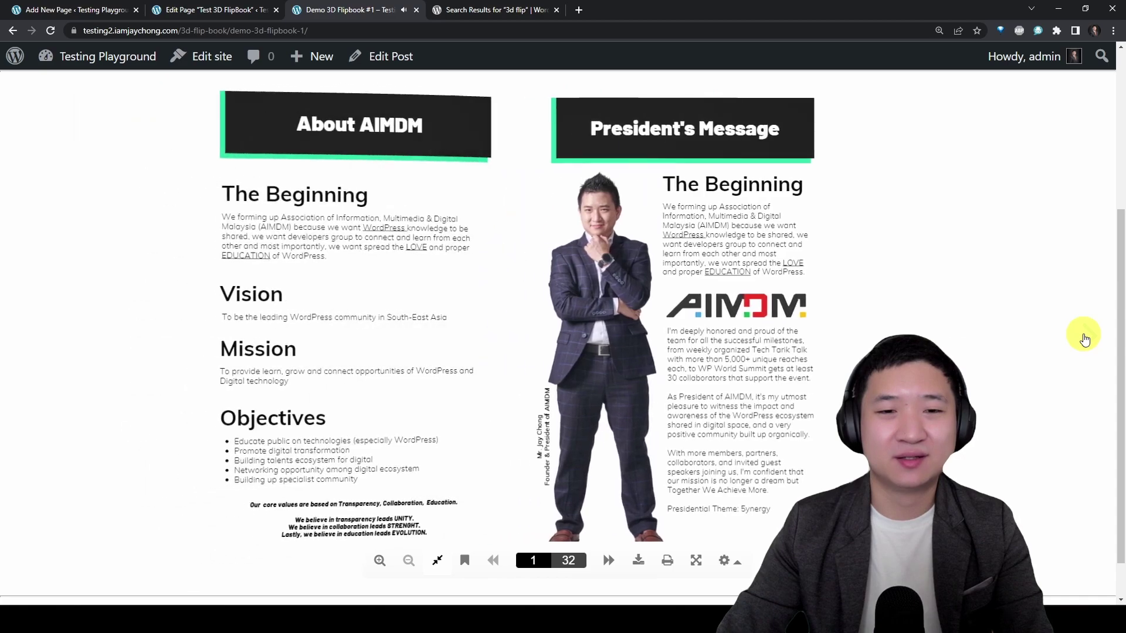
{"action": "left_click", "coordinate": [1085, 338]}
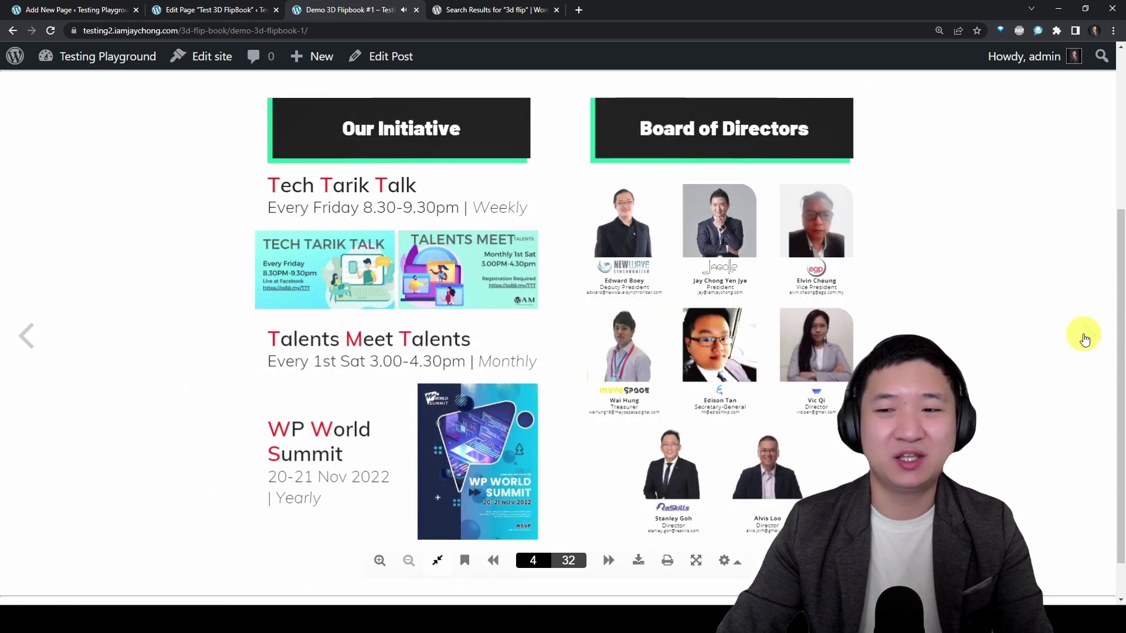
{"action": "left_click", "coordinate": [1085, 339]}
{"action": "left_click", "coordinate": [745, 347]}
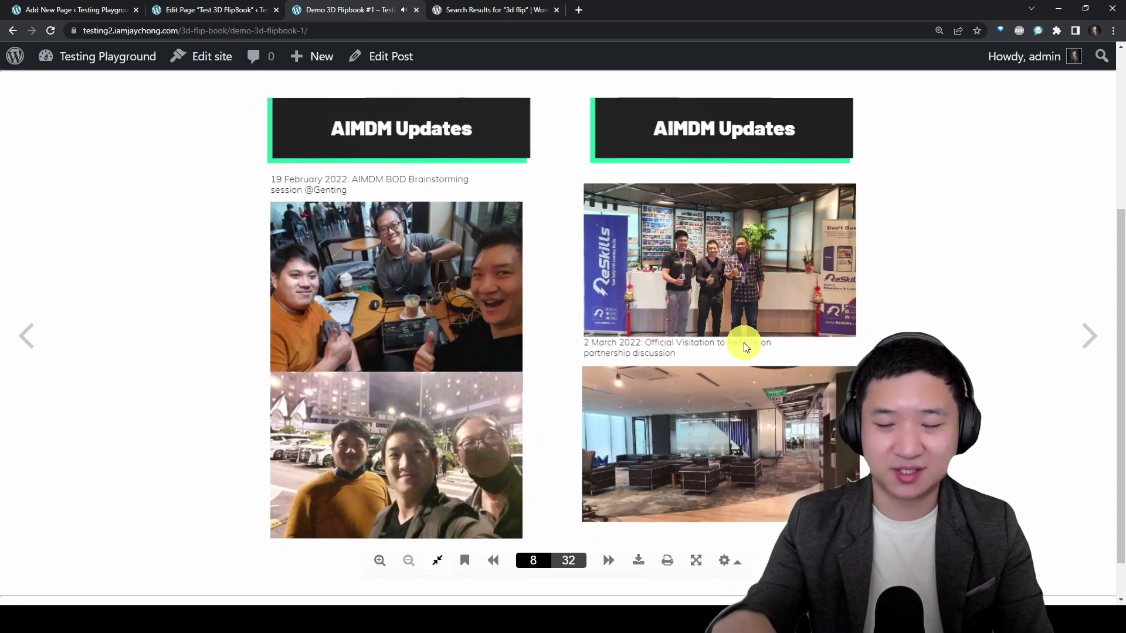
{"action": "left_click", "coordinate": [745, 347]}
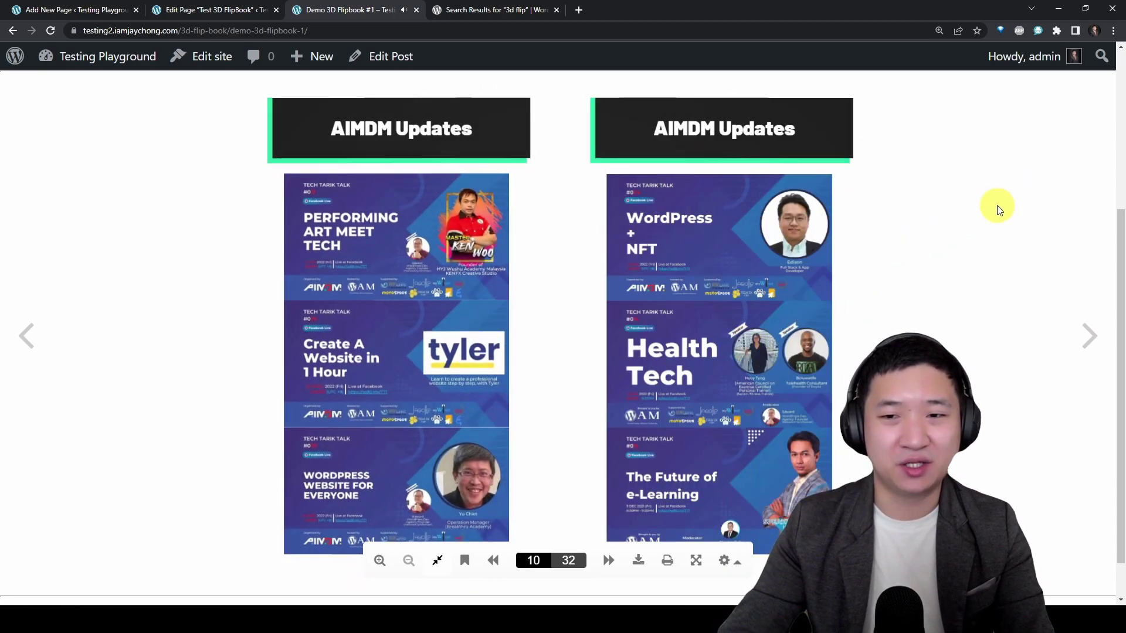
Use the arrow keys to reach the Industry Insights spread and pan to the Grab article.
{"action": "key", "text": "Left"}
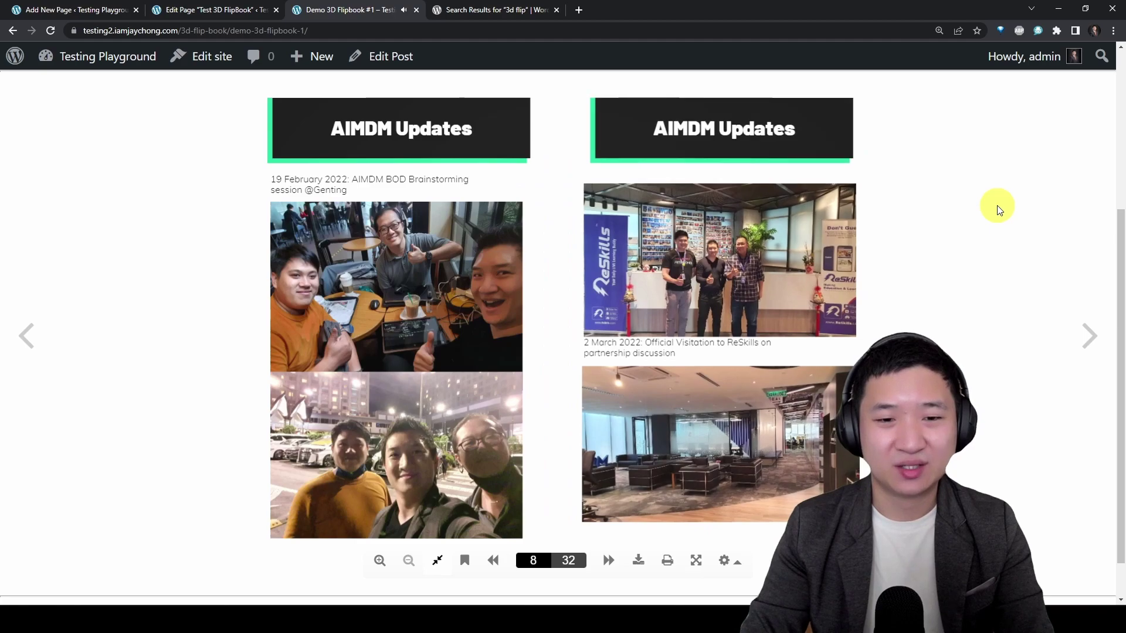
{"action": "key", "text": "Right"}
{"action": "key", "text": "Right"}
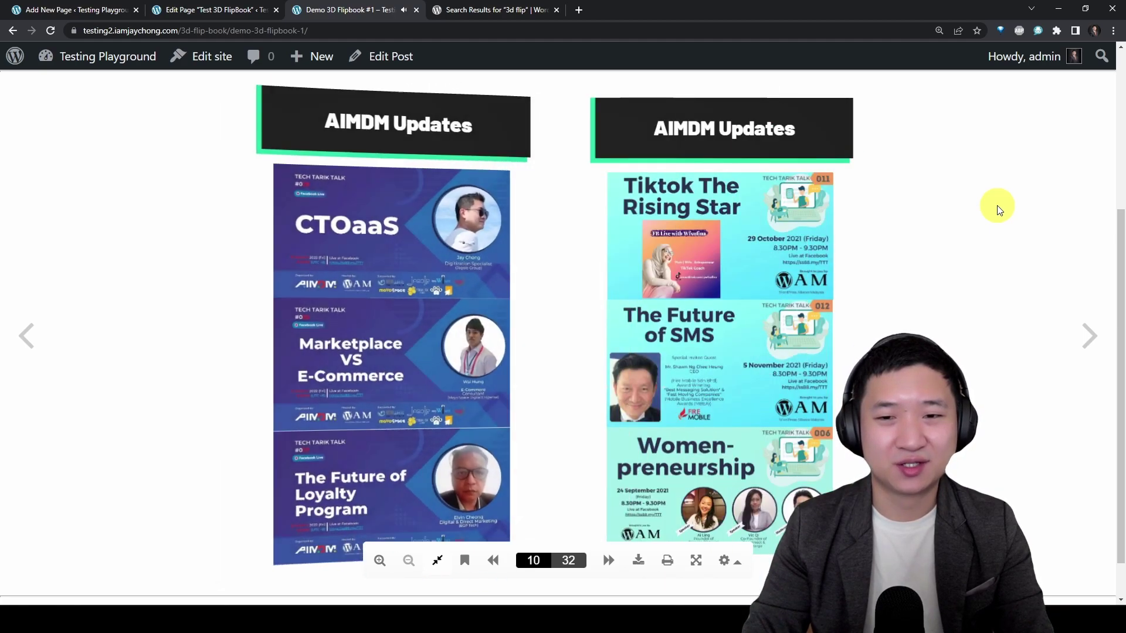
{"action": "key", "text": "Right"}
{"action": "key", "text": "Right"}
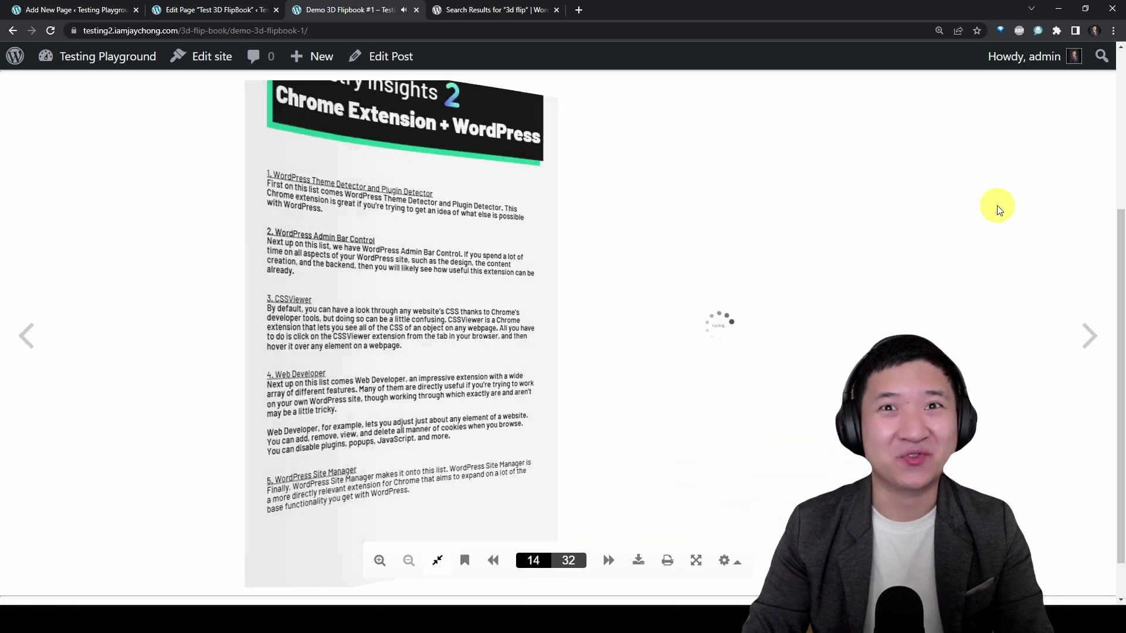
{"action": "key", "text": "Right"}
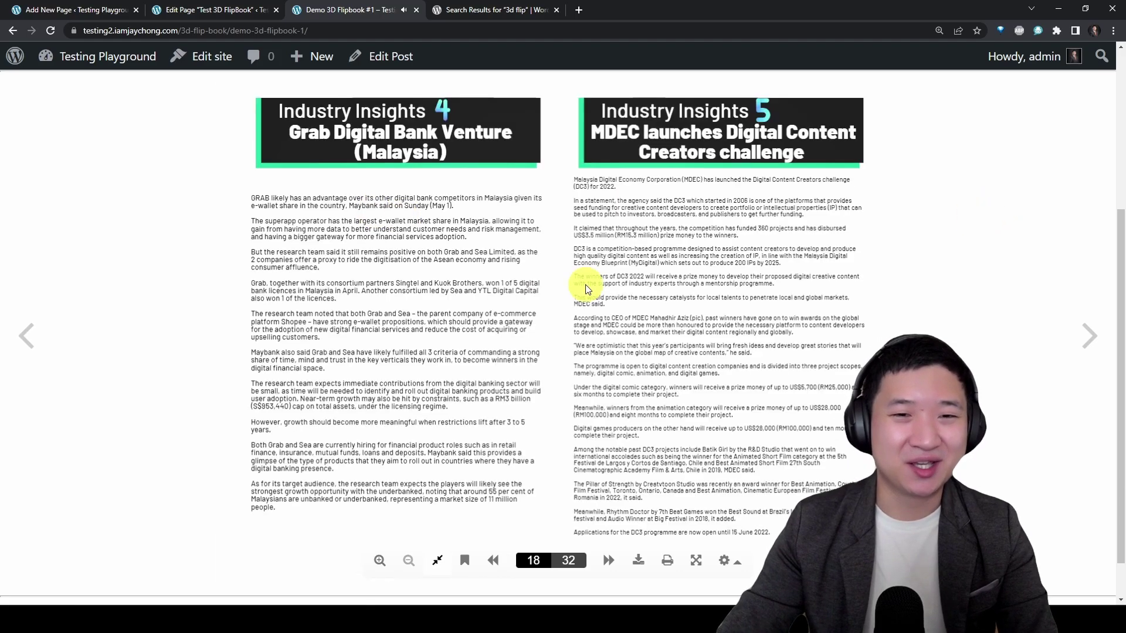
{"action": "key", "text": "Right"}
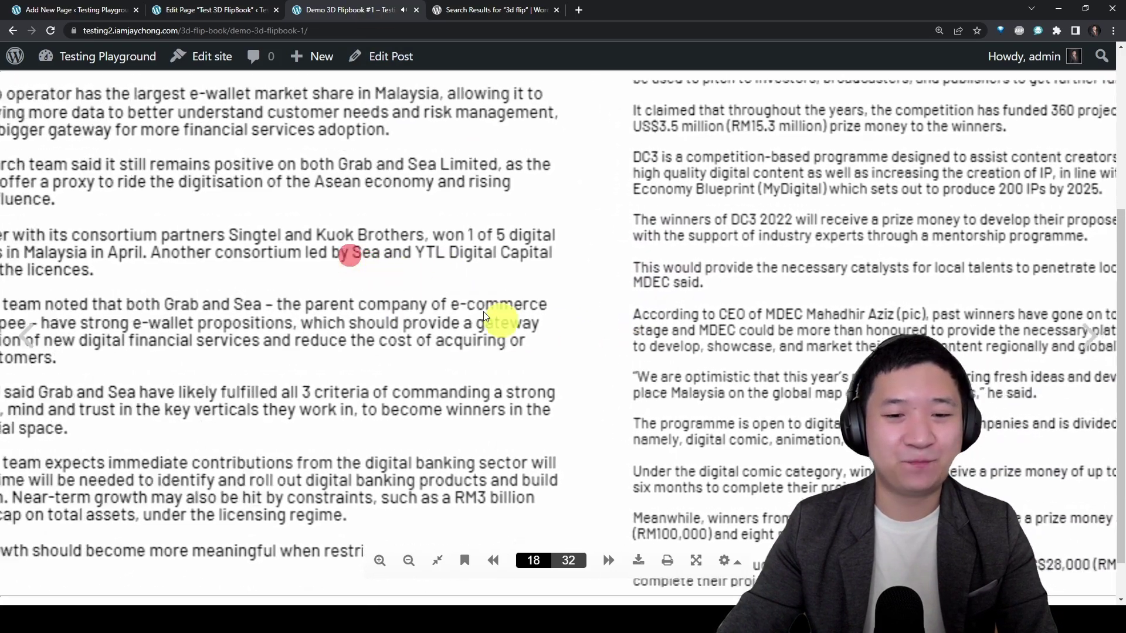
{"action": "left_click_drag", "start_coordinate": [498, 319], "coordinate": [812, 433]}
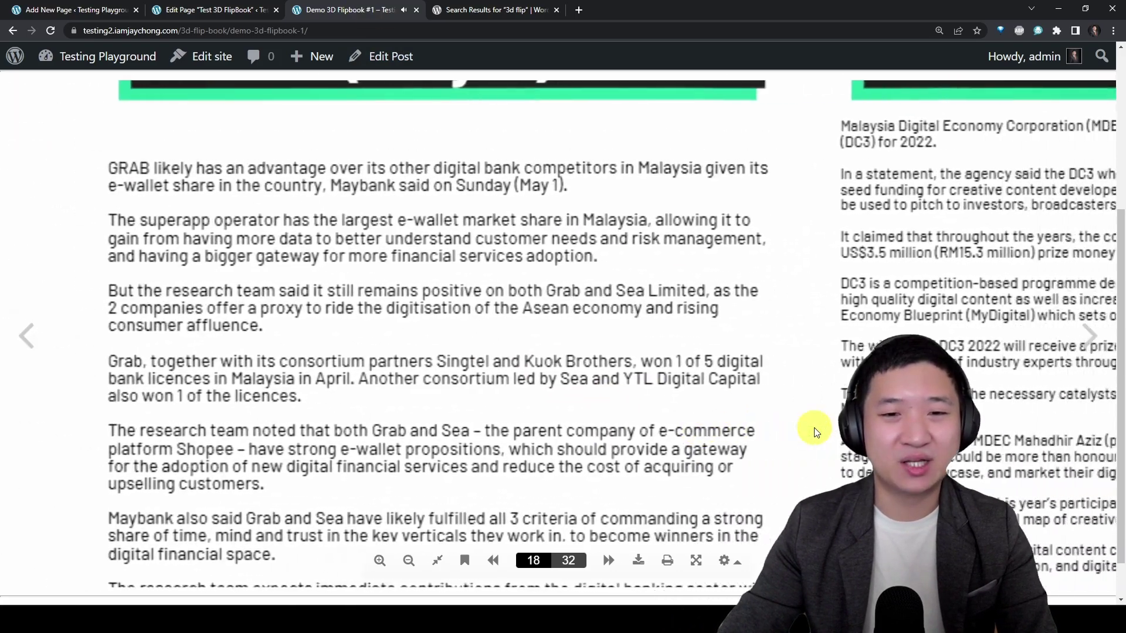
Close the flipbook preview and exit the Test 3D FlipBook editor to the list of 22 Pages.
{"action": "left_click", "coordinate": [417, 10]}
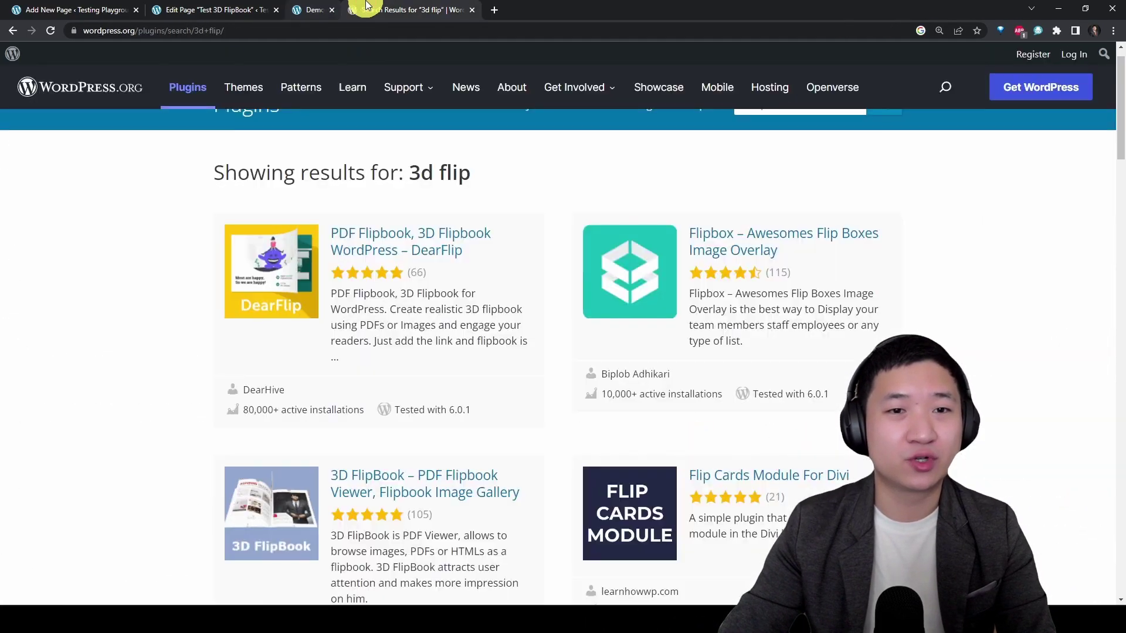
{"action": "left_click", "coordinate": [214, 9]}
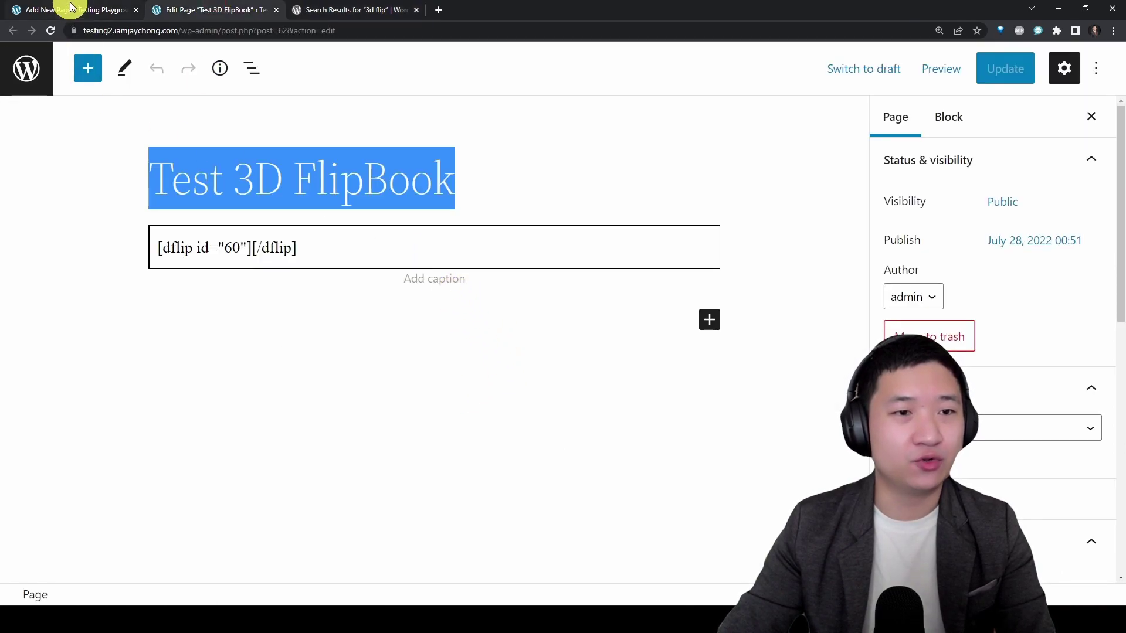
{"action": "left_click", "coordinate": [24, 76]}
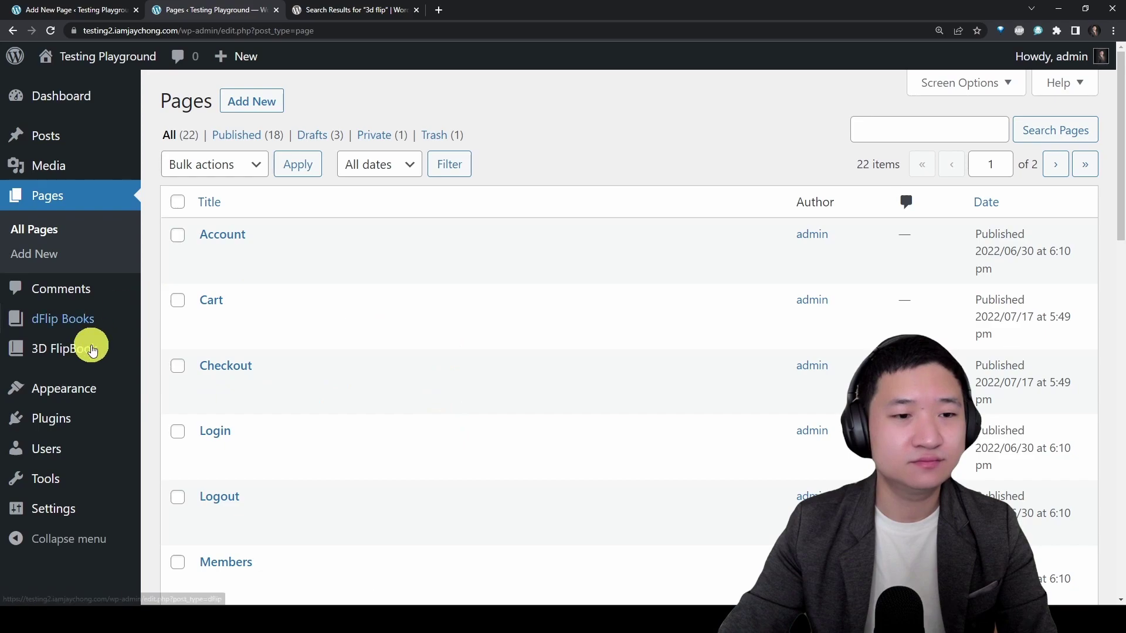
{"action": "mouse_move", "coordinate": [55, 359]}
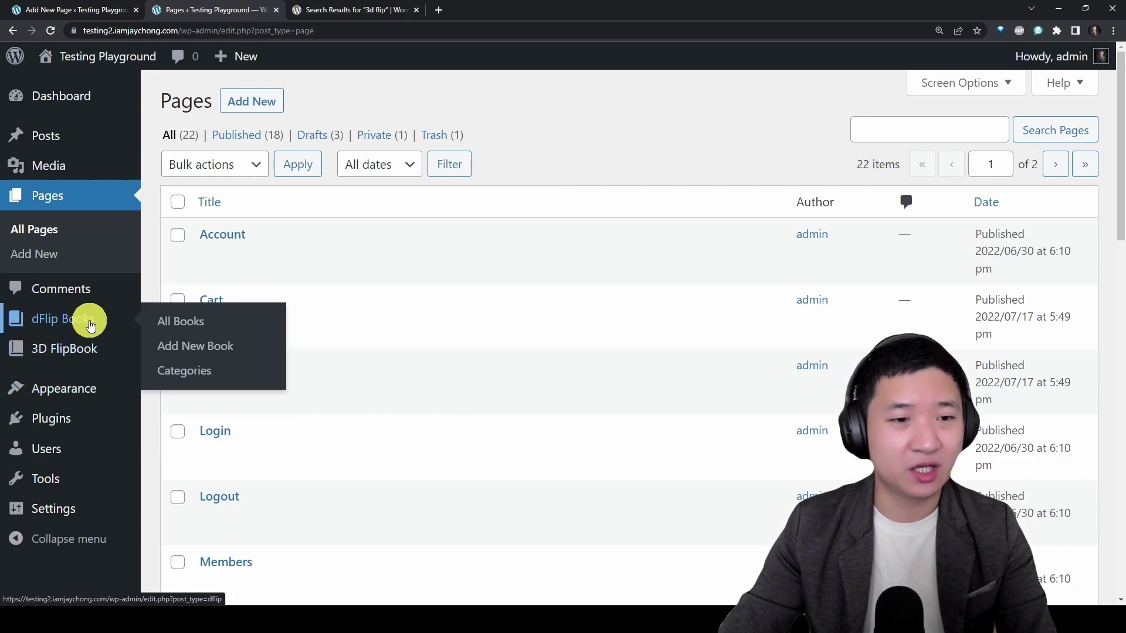
Start a new dFlip book and title it 'Demo 3D Flipbook #2'.
{"action": "left_click", "coordinate": [90, 326]}
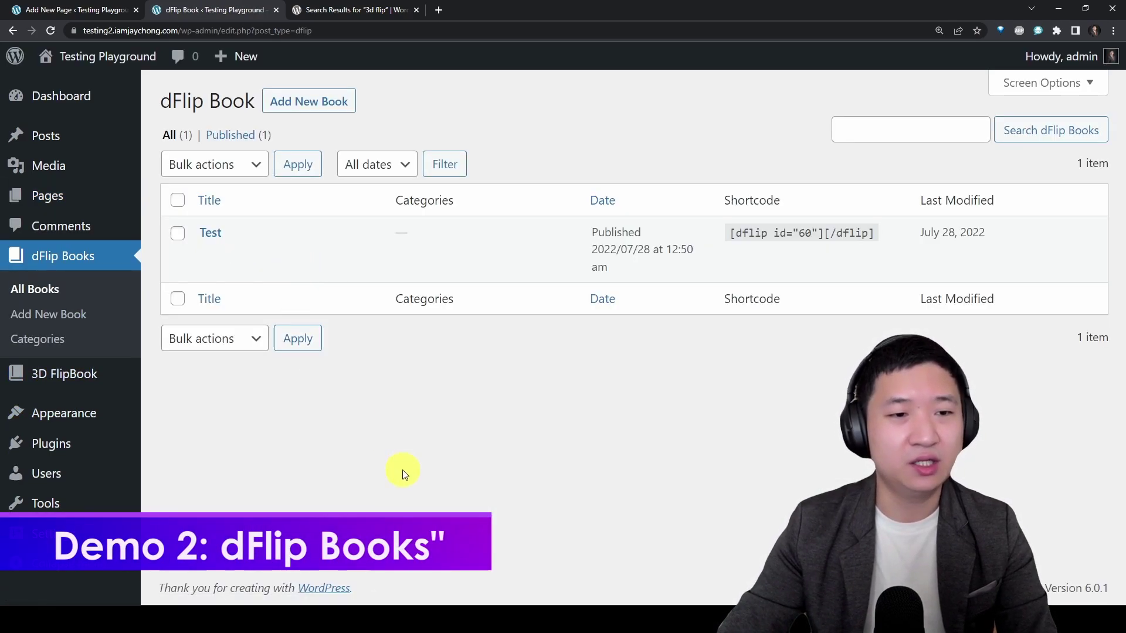
{"action": "left_click", "coordinate": [328, 116]}
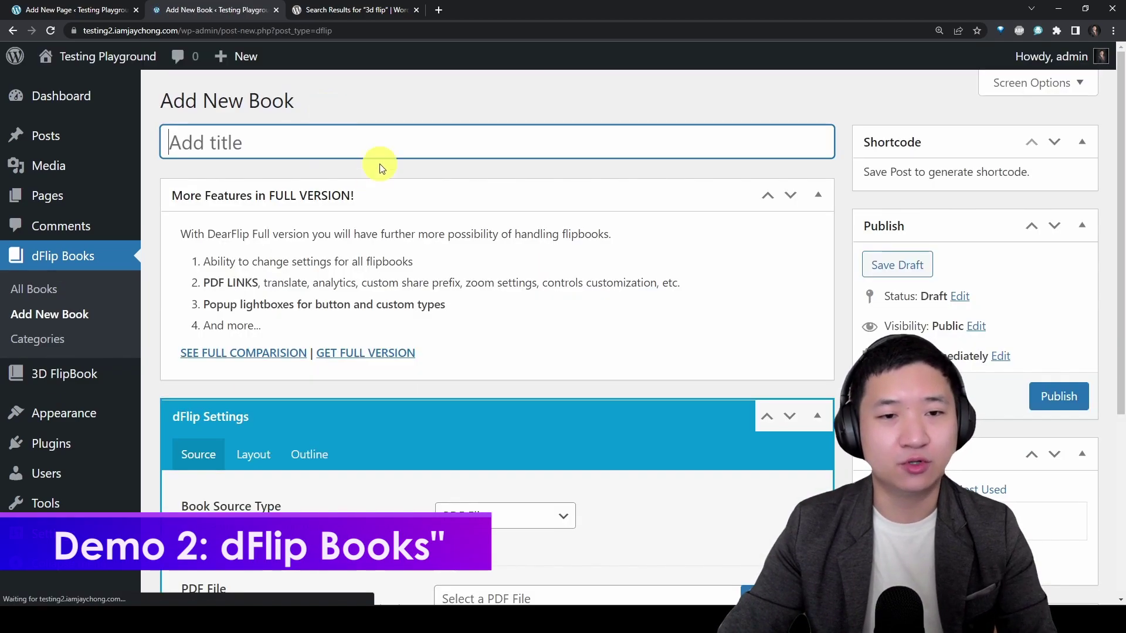
{"action": "left_click", "coordinate": [387, 154]}
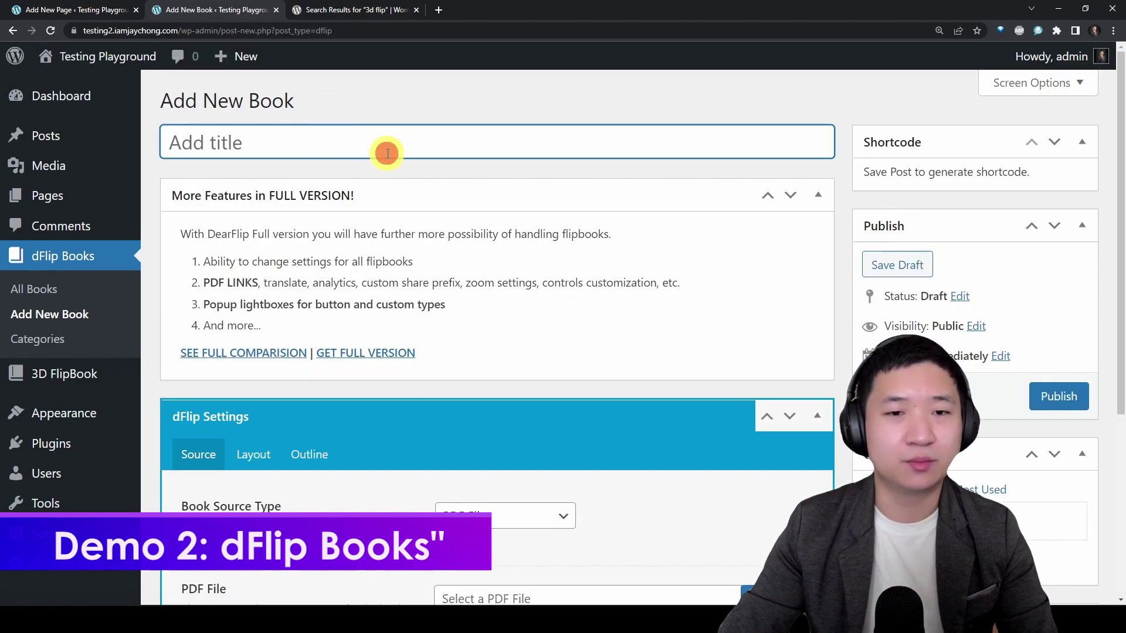
{"action": "type", "text": "Demo 3D Flipbook #2"}
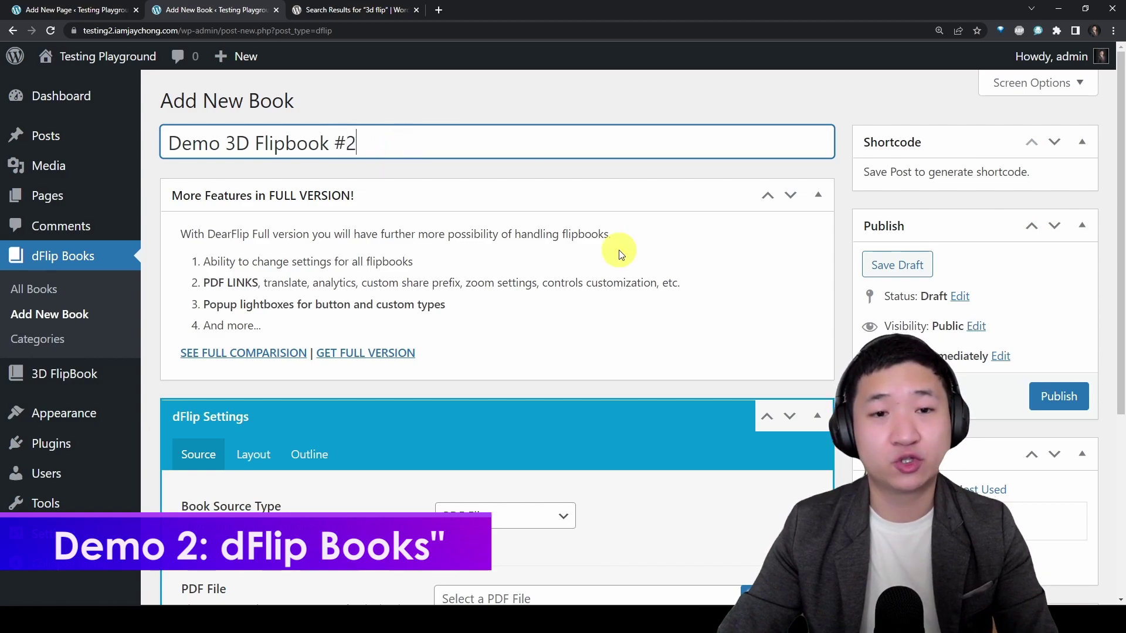
Collapse the full-version promo box and drag it below the dFlip Settings box.
{"action": "scroll", "coordinate": [619, 252], "scroll_direction": "down", "scroll_amount": 3}
{"action": "scroll", "coordinate": [619, 251], "scroll_direction": "up", "scroll_amount": 3}
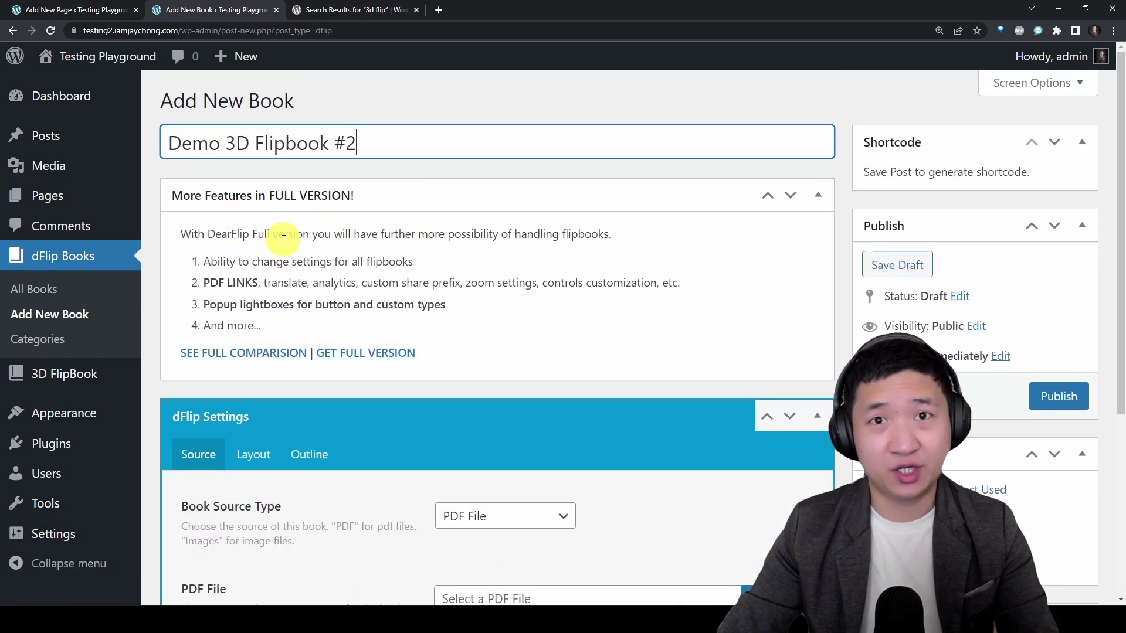
{"action": "left_click", "coordinate": [819, 195]}
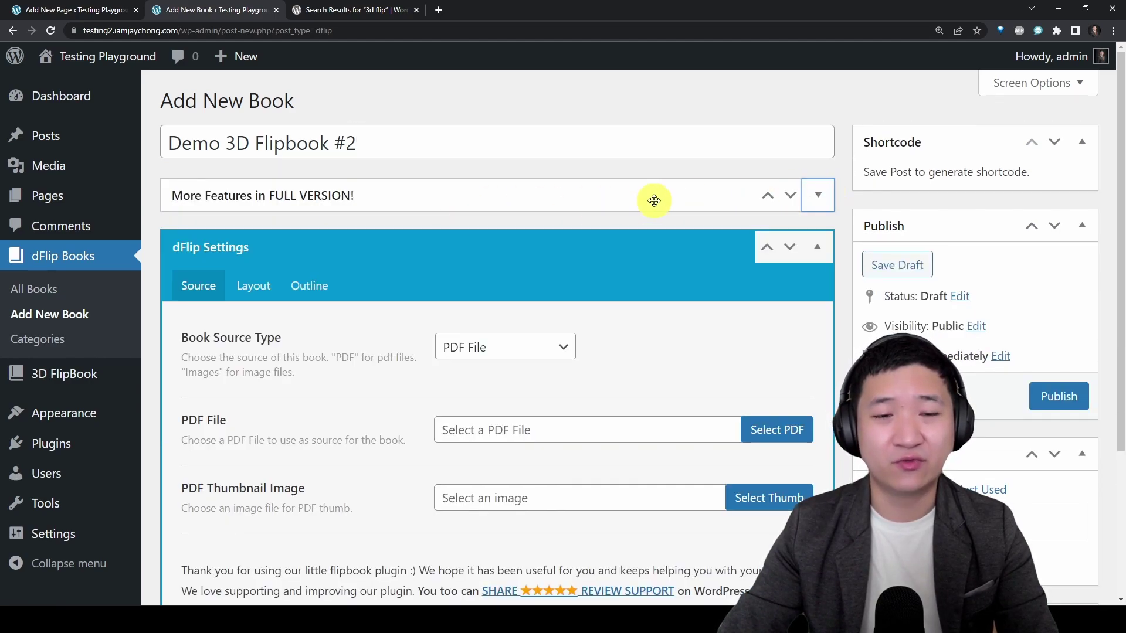
{"action": "scroll", "coordinate": [654, 201], "scroll_direction": "down", "scroll_amount": 2}
{"action": "left_click_drag", "start_coordinate": [189, 107], "coordinate": [260, 558]}
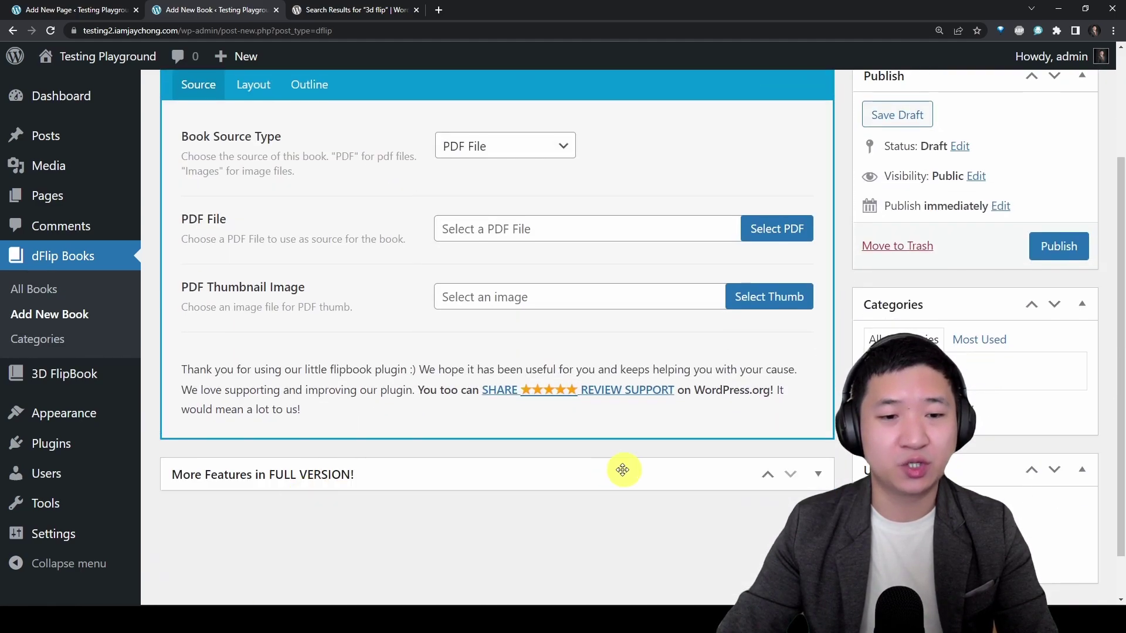
{"action": "scroll", "coordinate": [624, 468], "scroll_direction": "up", "scroll_amount": 3}
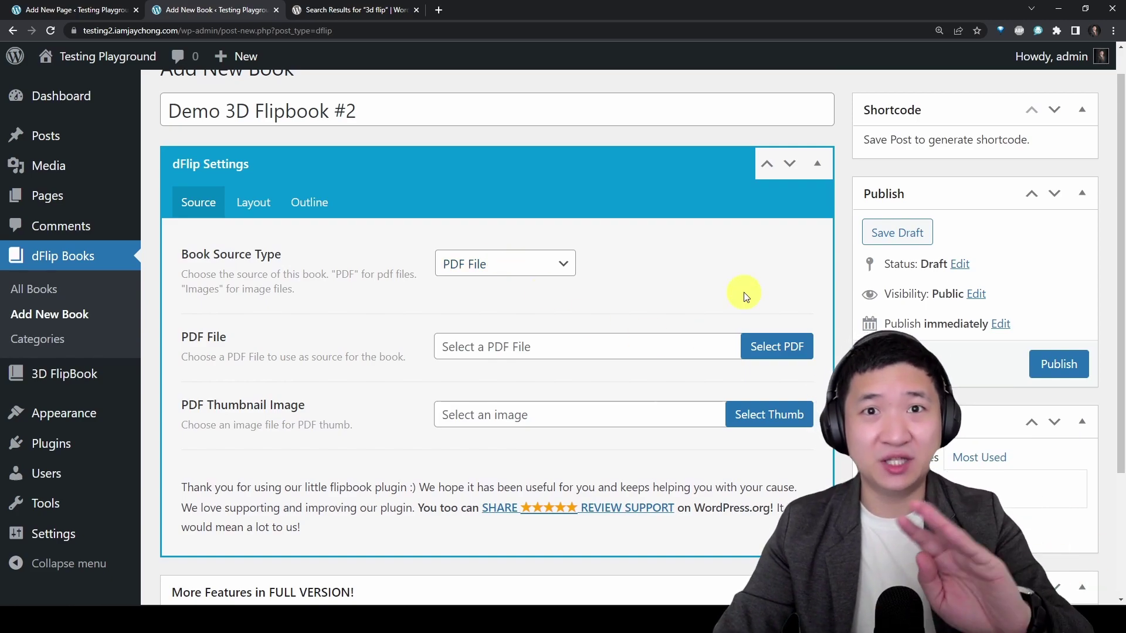
Set the uploaded newsletter PDF as the dFlip book's source.
{"action": "left_click", "coordinate": [747, 347]}
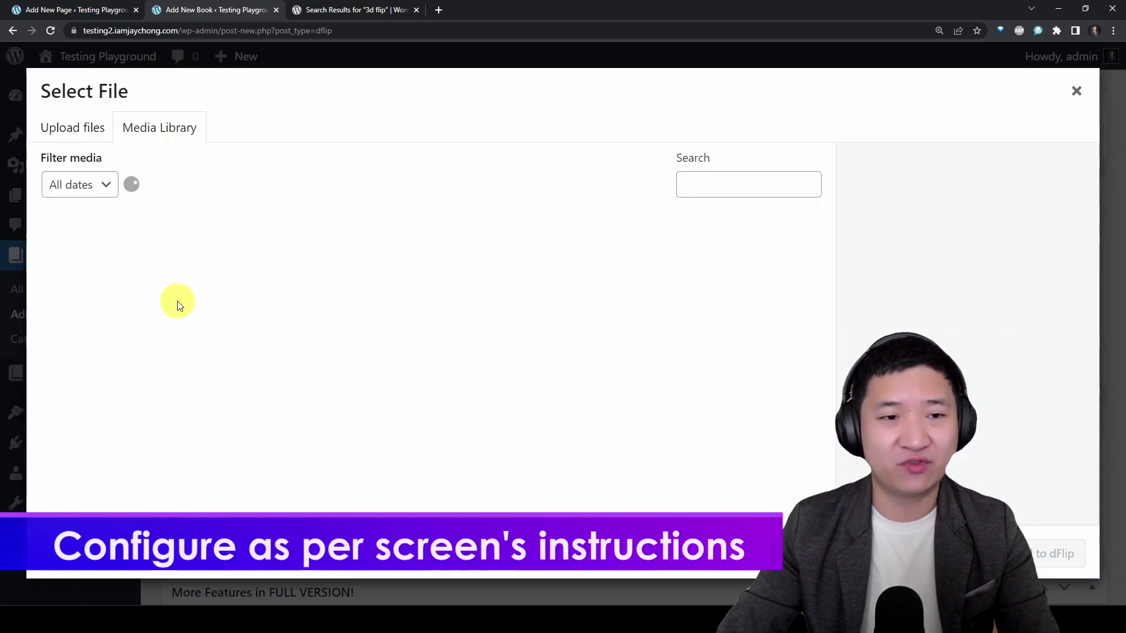
{"action": "left_click", "coordinate": [134, 277]}
{"action": "left_click", "coordinate": [1035, 551]}
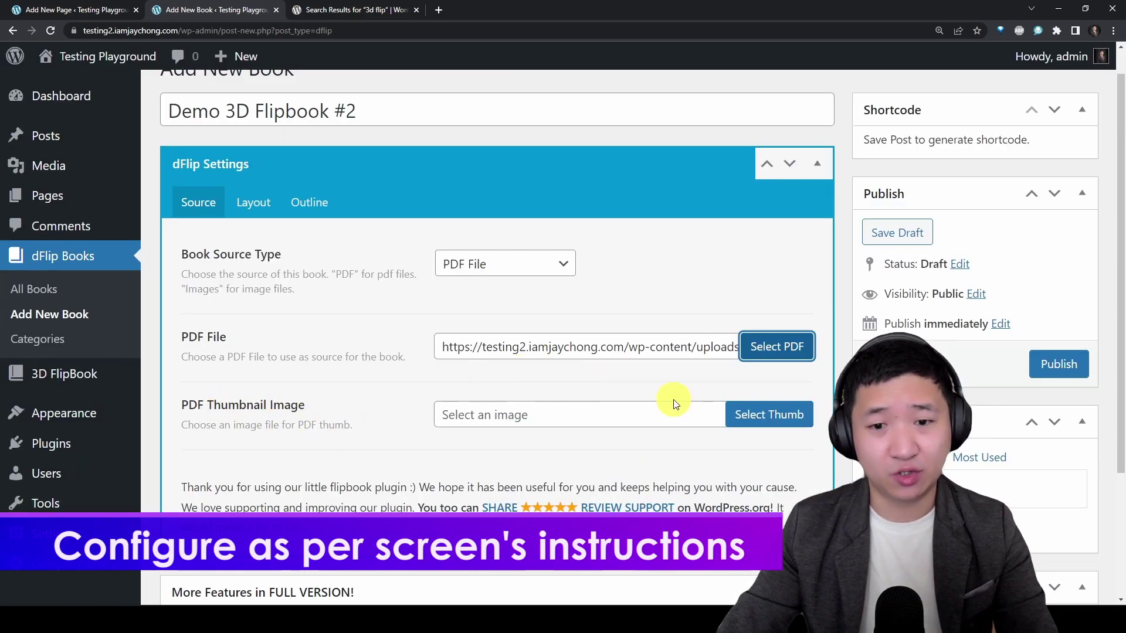
Browse the book's Layout and Outline settings and dismiss the Post published notice.
{"action": "left_click", "coordinate": [285, 216]}
{"action": "scroll", "coordinate": [687, 320], "scroll_direction": "down", "scroll_amount": 4}
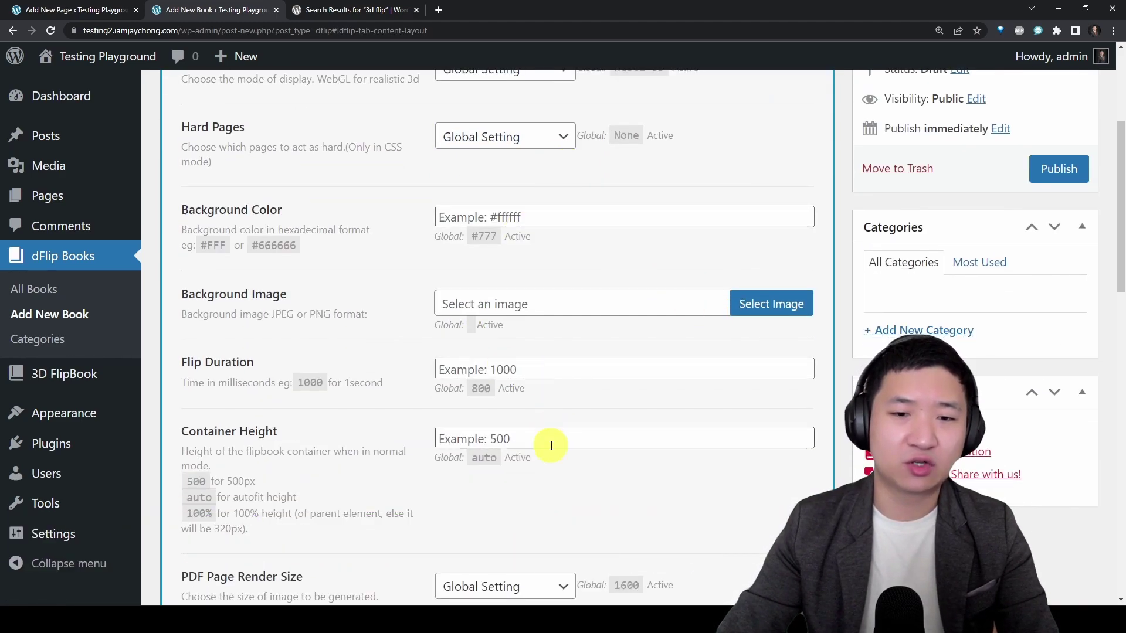
{"action": "scroll", "coordinate": [565, 516], "scroll_direction": "down", "scroll_amount": 3}
{"action": "scroll", "coordinate": [573, 515], "scroll_direction": "up", "scroll_amount": 7}
{"action": "left_click", "coordinate": [292, 205]}
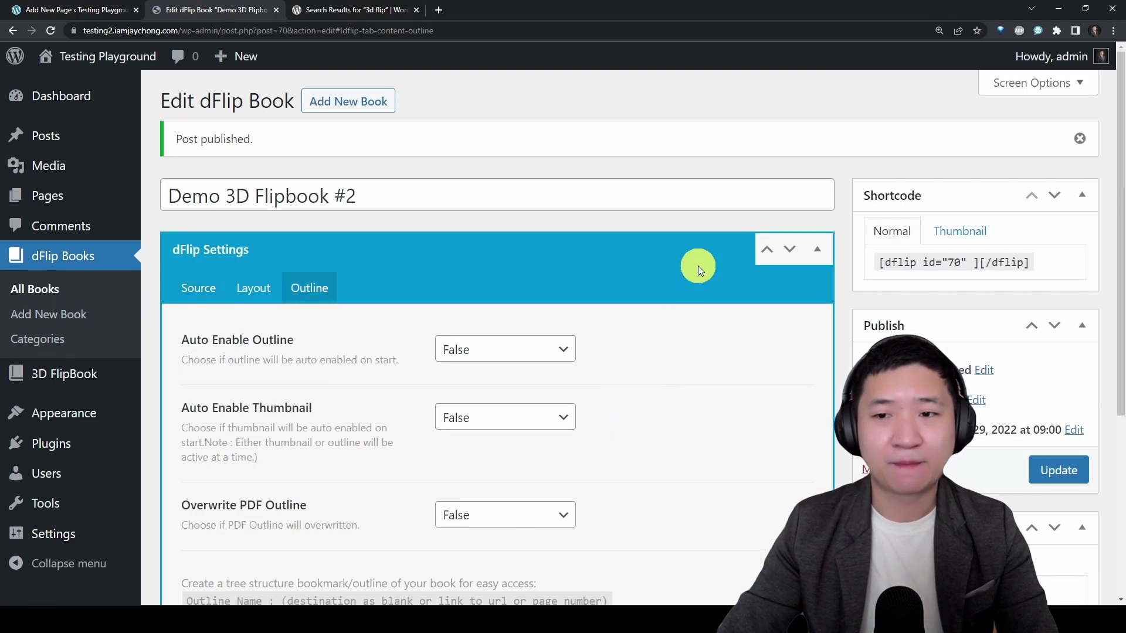
{"action": "left_click", "coordinate": [1069, 144]}
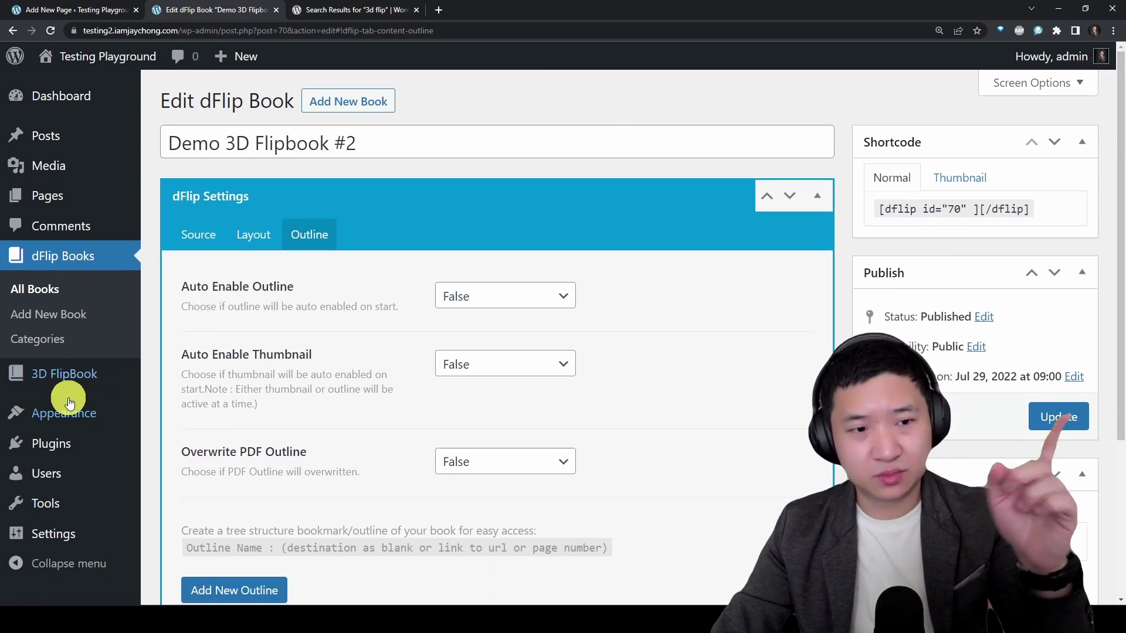
{"action": "mouse_move", "coordinate": [85, 384]}
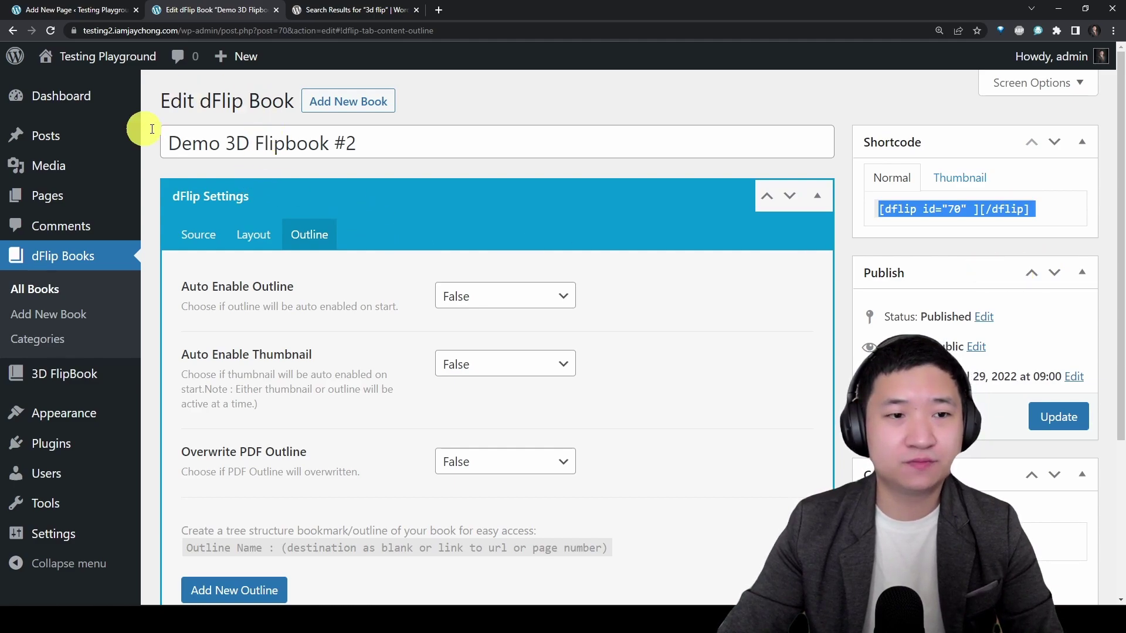
Add a new page whose body holds only the pasted dflip shortcode.
{"action": "mouse_move", "coordinate": [91, 193]}
{"action": "left_click", "coordinate": [213, 232]}
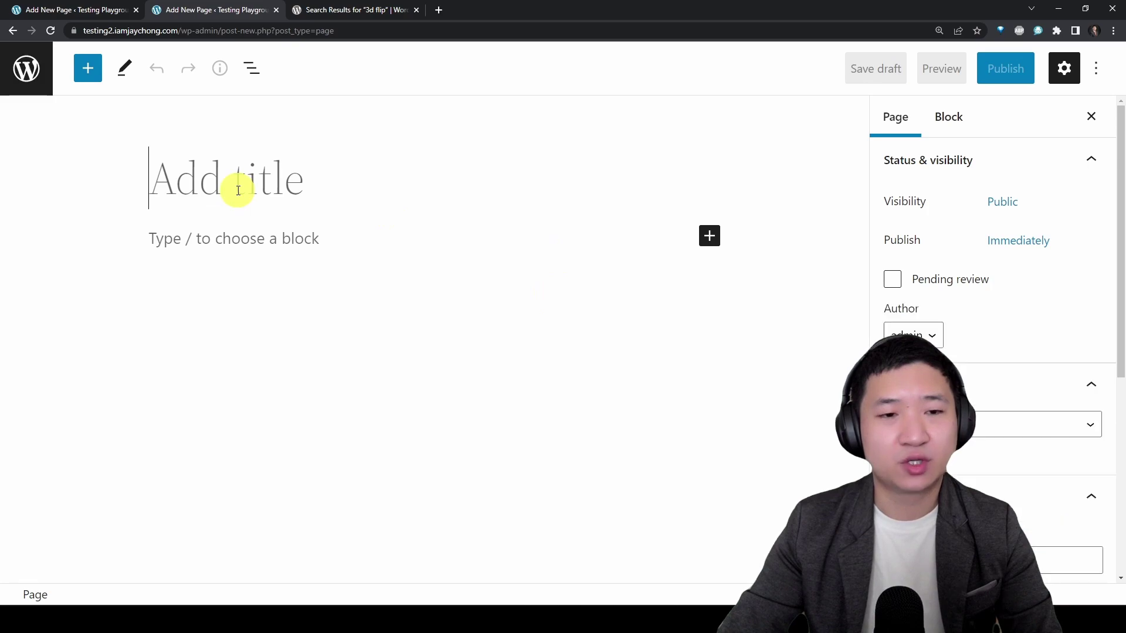
{"action": "left_click", "coordinate": [221, 241]}
{"action": "type", "text": "## Publish"}
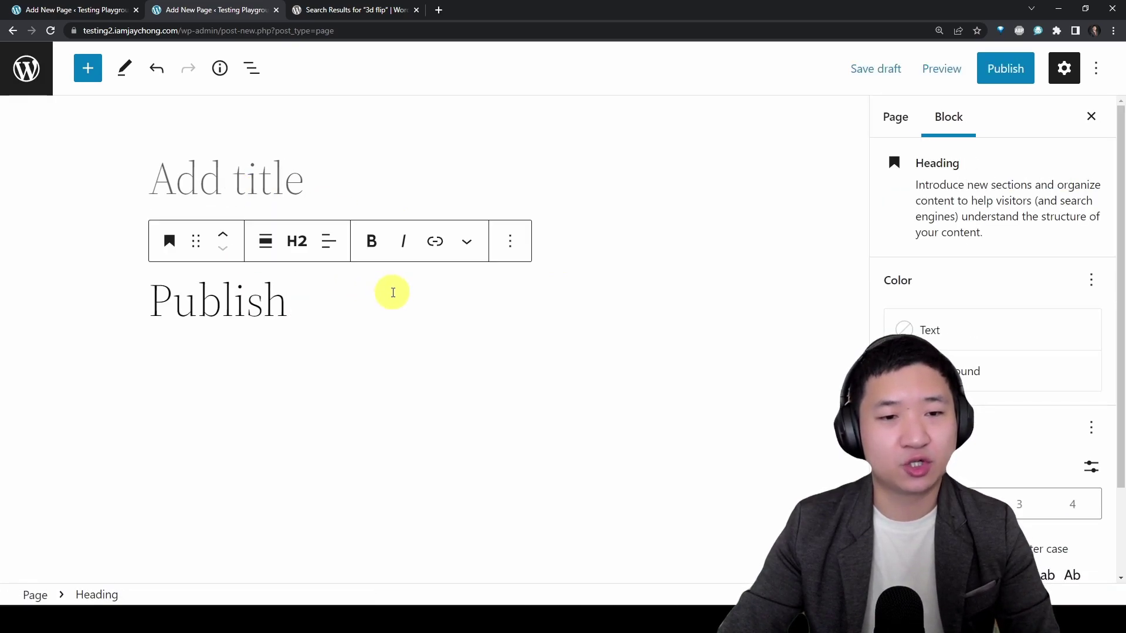
{"action": "key", "text": "ctrl+a"}
{"action": "type", "text": "[dflip id=\"70\" ][/dflip]"}
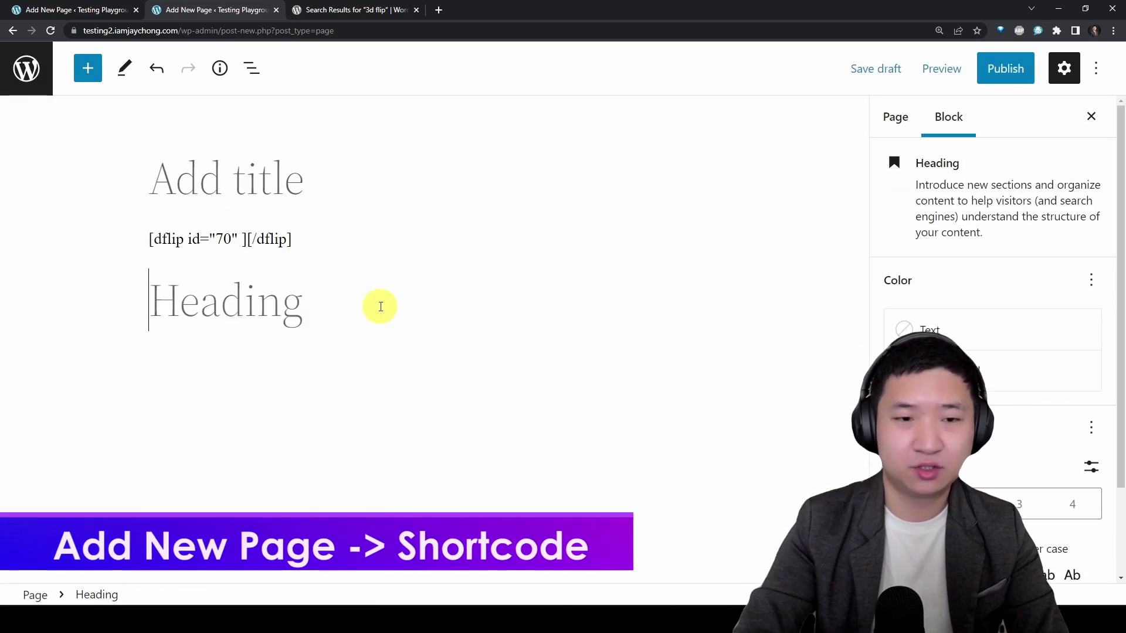
{"action": "key", "text": "BackSpace"}
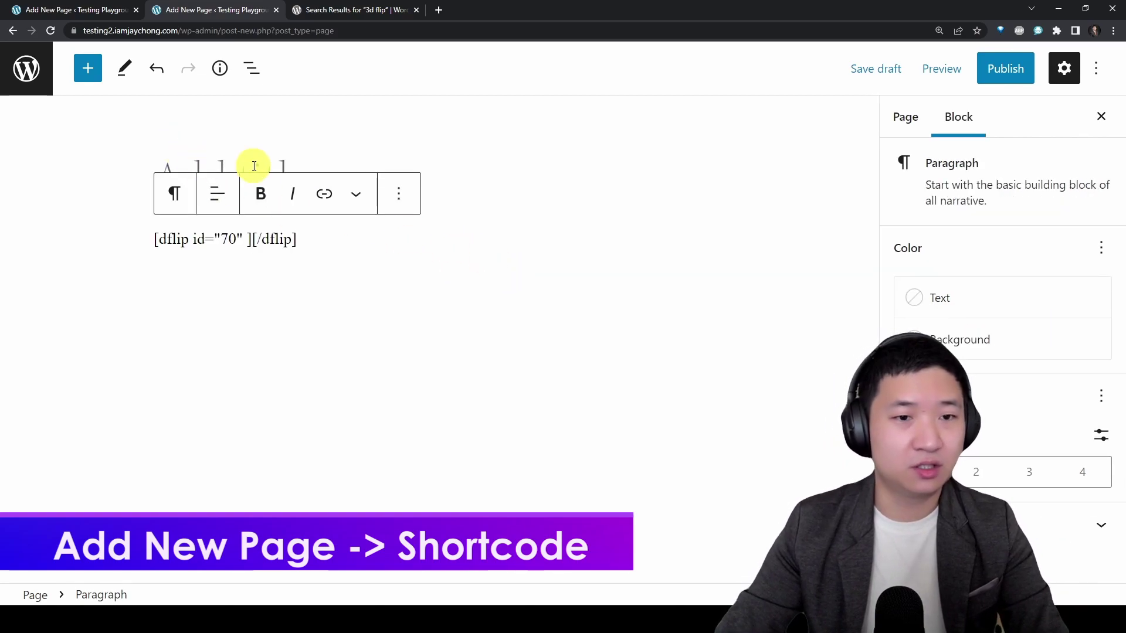
Title the page '3D Flipbook Demo #2' and publish it.
{"action": "left_click", "coordinate": [254, 166]}
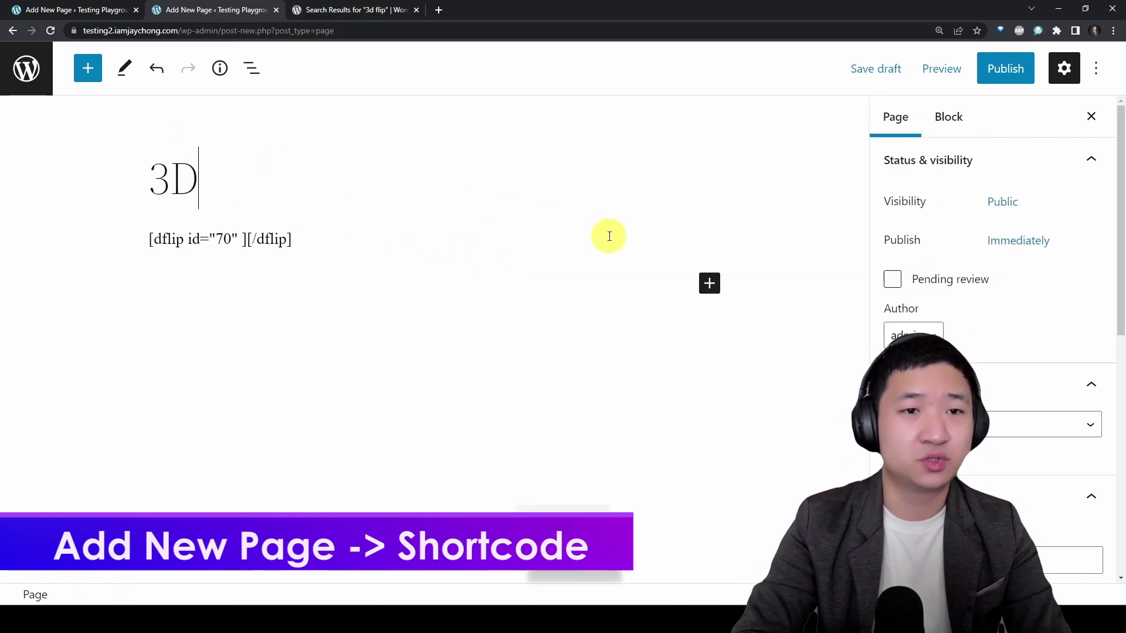
{"action": "type", "text": "3D Flipbook Demo #2"}
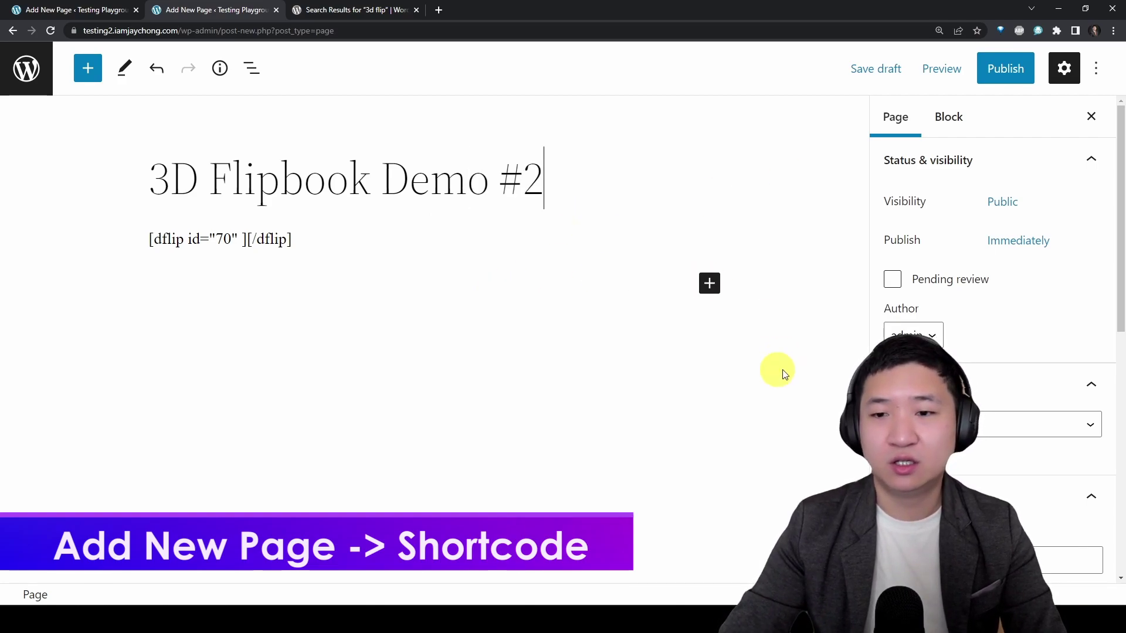
{"action": "left_click", "coordinate": [997, 76]}
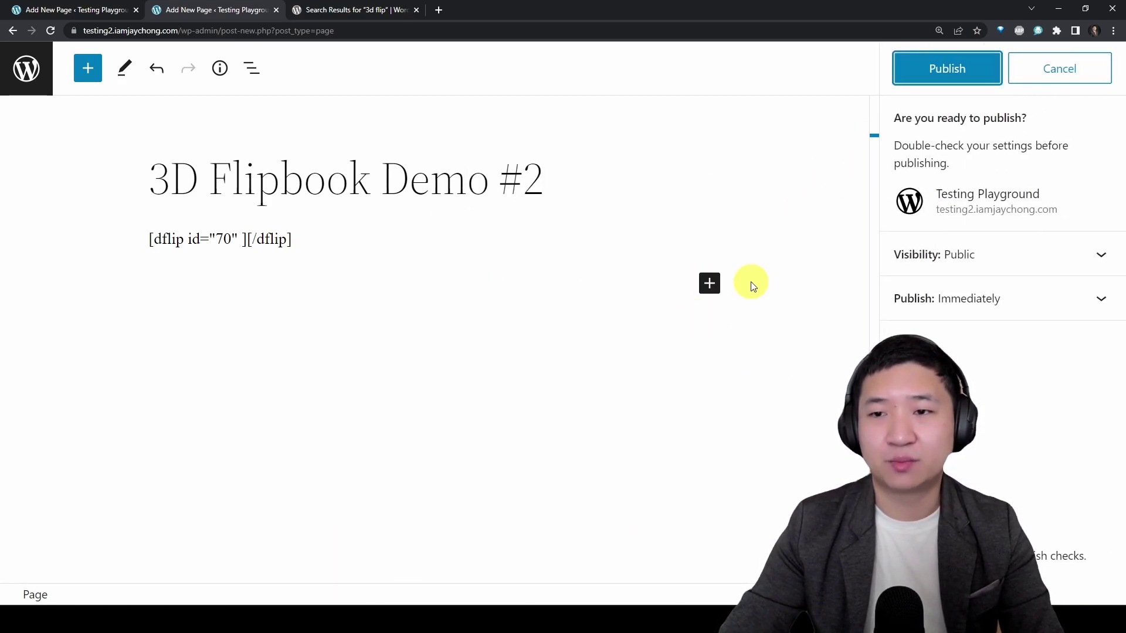
{"action": "left_click", "coordinate": [968, 82]}
Open the published page on the live site and scroll to the flipbook.
{"action": "left_click", "coordinate": [983, 271]}
{"action": "scroll", "coordinate": [1076, 381], "scroll_direction": "down", "scroll_amount": 5}
{"action": "scroll", "coordinate": [1077, 381], "scroll_direction": "down", "scroll_amount": 3}
{"action": "scroll", "coordinate": [1075, 377], "scroll_direction": "up", "scroll_amount": 1}
{"action": "left_click_drag", "start_coordinate": [1121, 349], "coordinate": [1121, 364]}
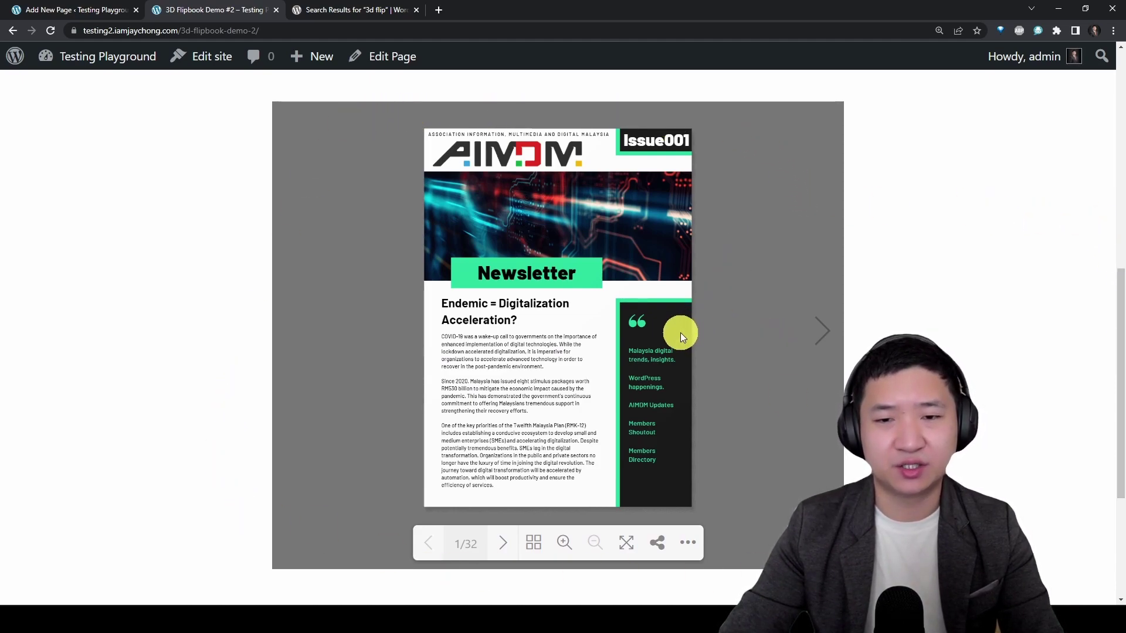
{"action": "scroll", "coordinate": [680, 332], "scroll_direction": "down", "scroll_amount": 2}
{"action": "scroll", "coordinate": [1026, 307], "scroll_direction": "up", "scroll_amount": 2}
Flip forward to the AIMDM Updates spread at 11/32 and show the flipbook full screen.
{"action": "left_click", "coordinate": [817, 340]}
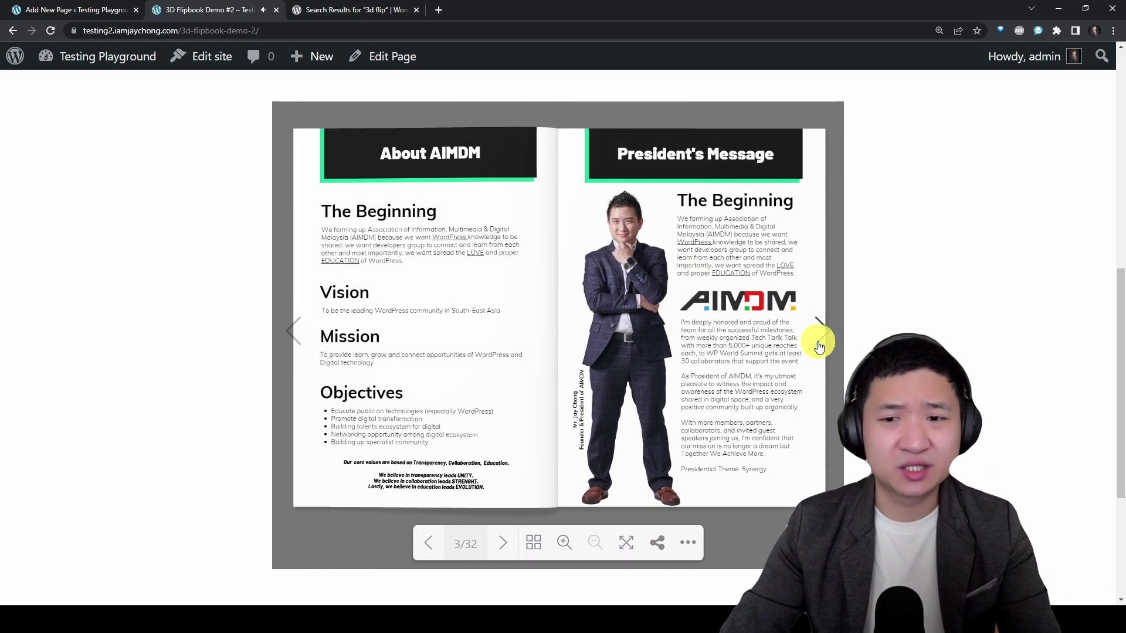
{"action": "left_click", "coordinate": [818, 346]}
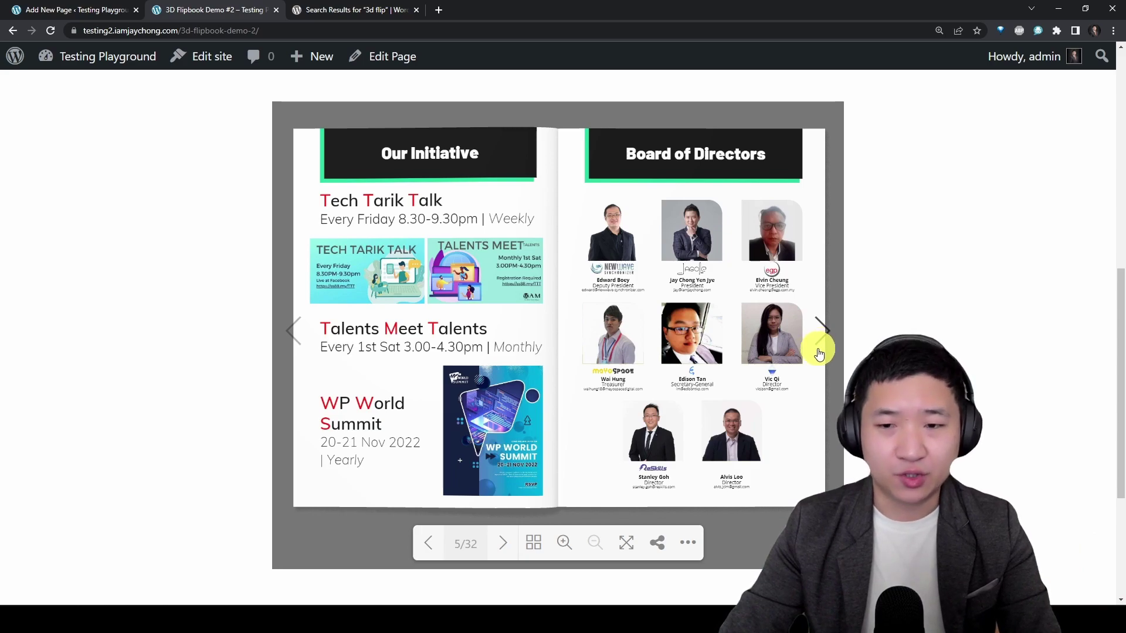
{"action": "left_click", "coordinate": [704, 418]}
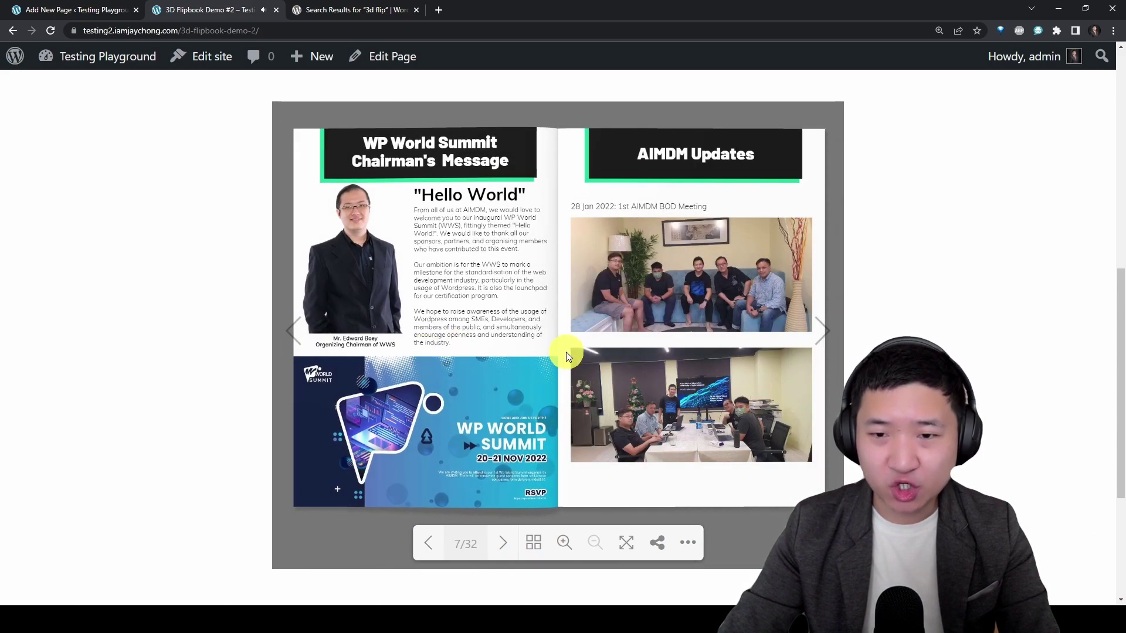
{"action": "left_click", "coordinate": [821, 331]}
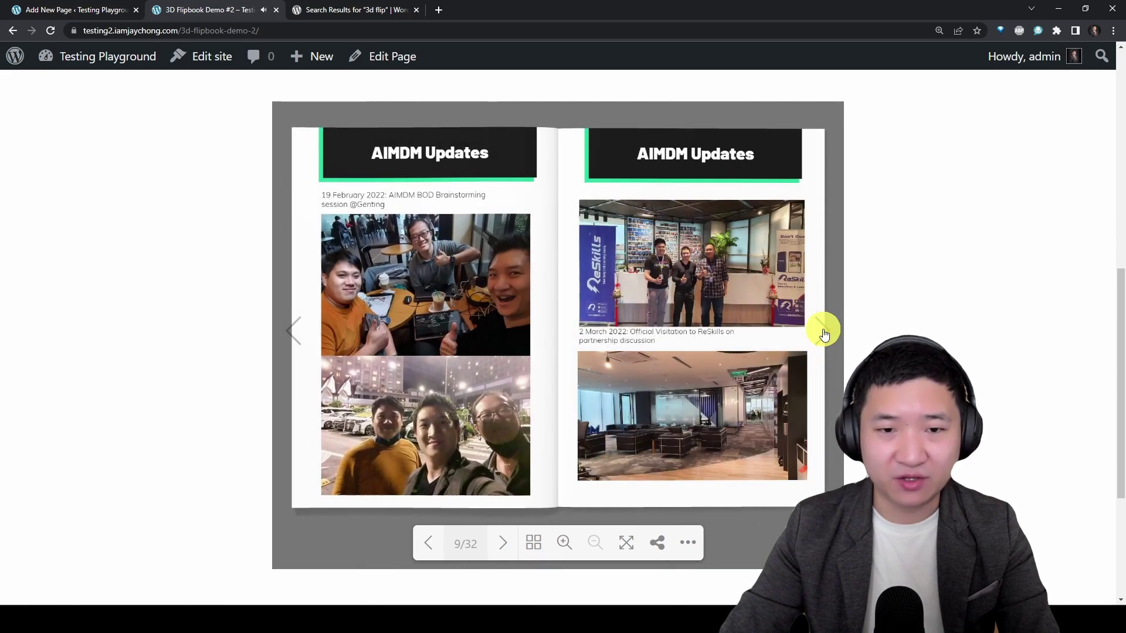
{"action": "left_click", "coordinate": [823, 332]}
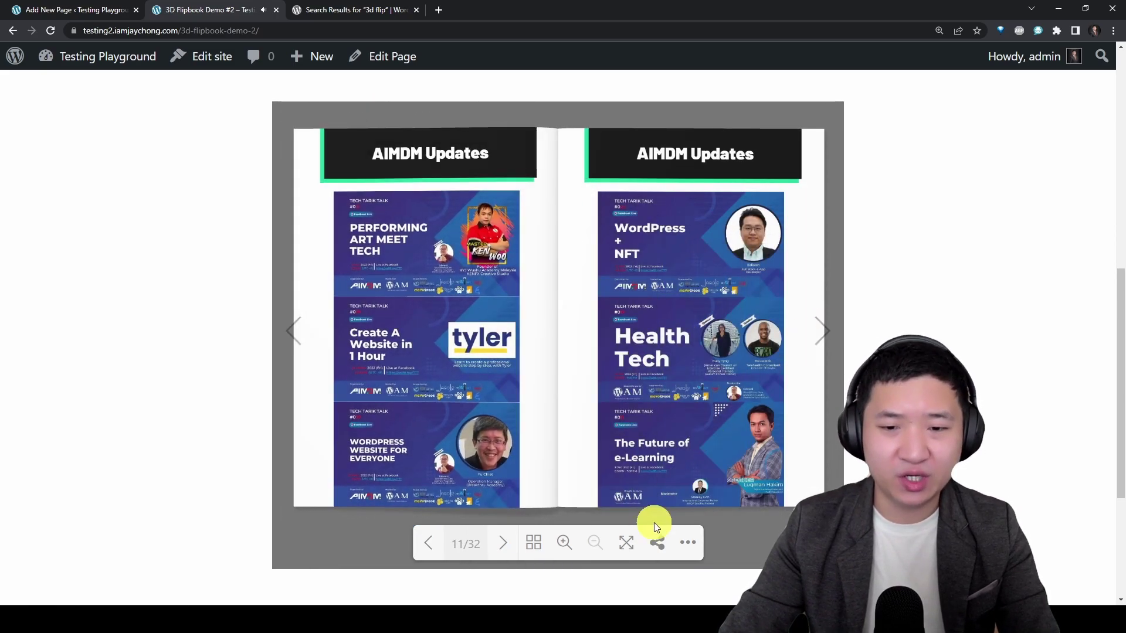
{"action": "left_click", "coordinate": [626, 542]}
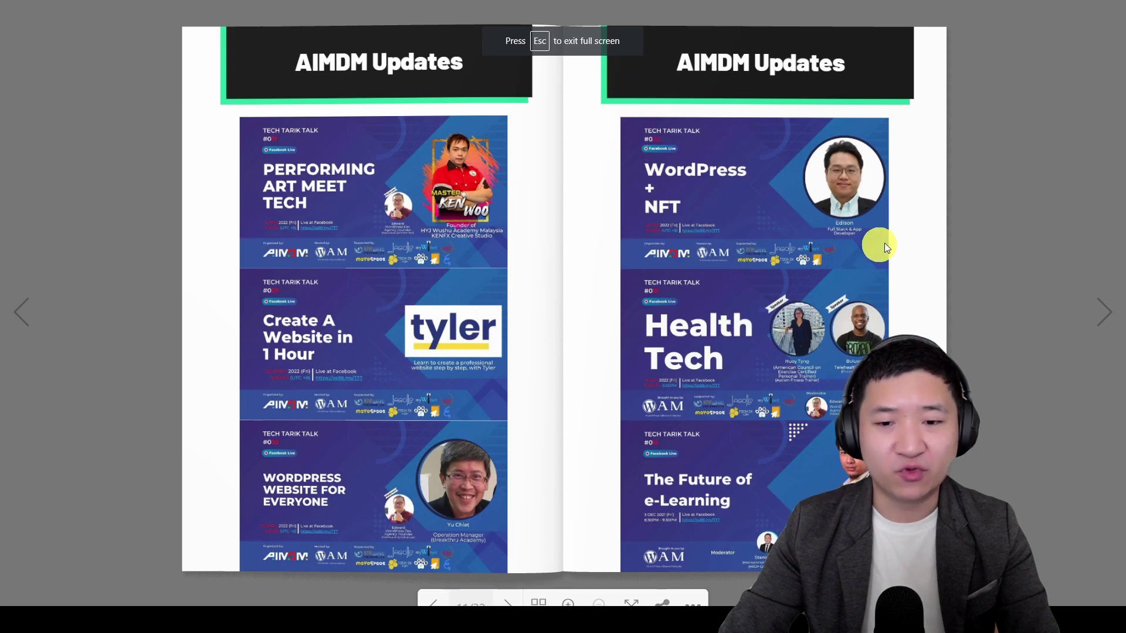
Show the flipbook's page thumbnails, scroll through them, then hide them.
{"action": "left_click", "coordinate": [538, 603]}
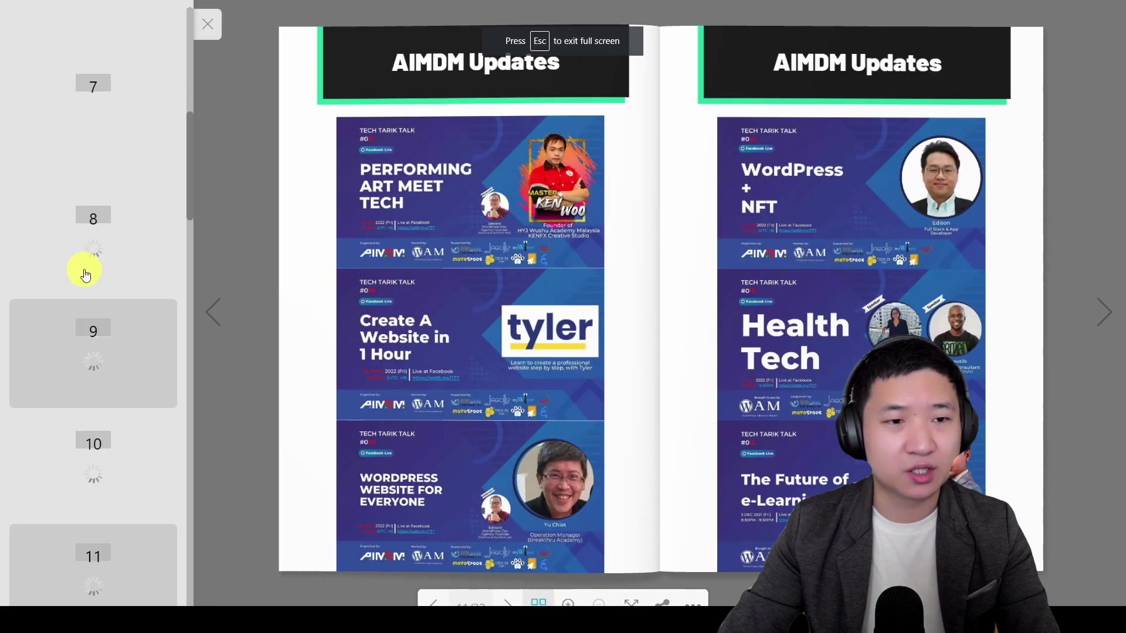
{"action": "scroll", "coordinate": [100, 211], "scroll_direction": "down", "scroll_amount": 10}
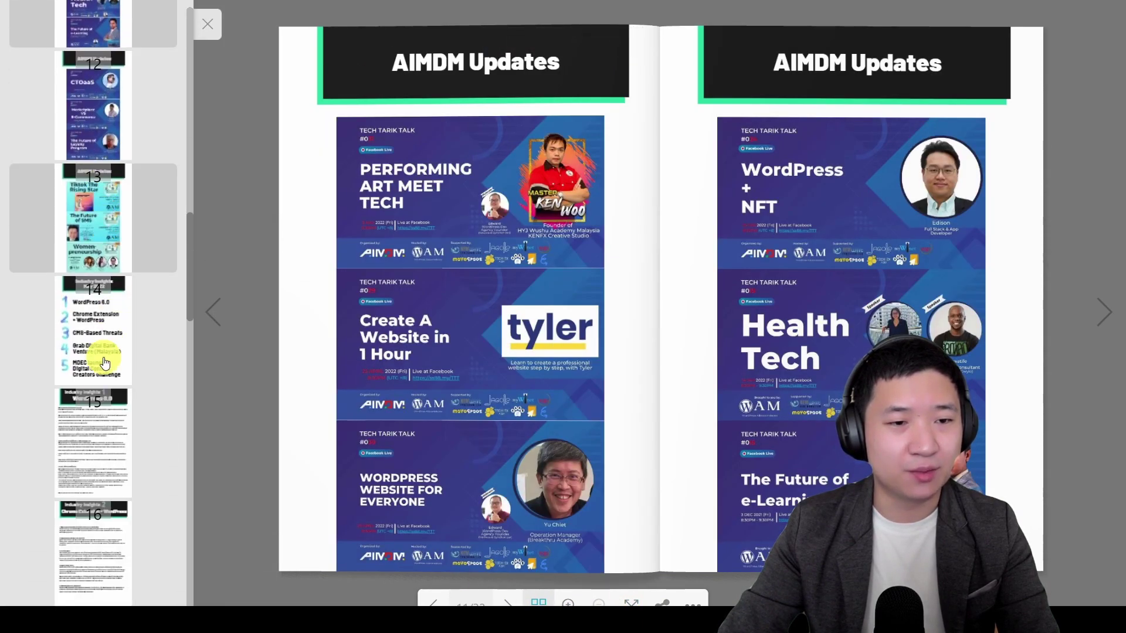
{"action": "left_click", "coordinate": [539, 604]}
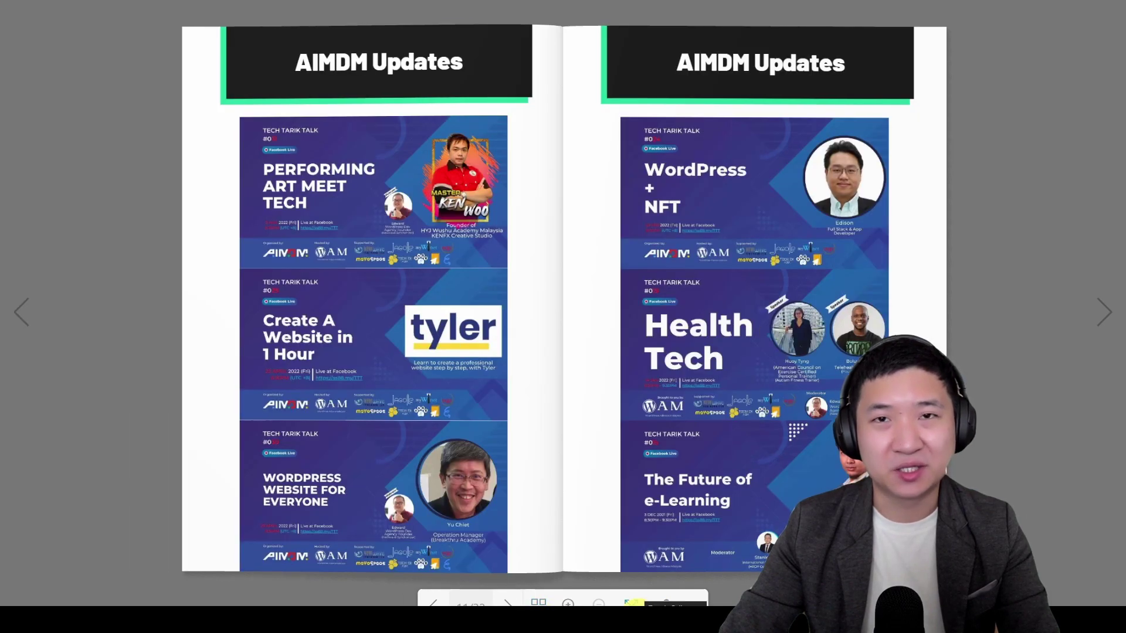
Flip through the spreads with the arrow keys, visiting the Industry Insights contents spread.
{"action": "key", "text": "Right"}
{"action": "key", "text": "Right"}
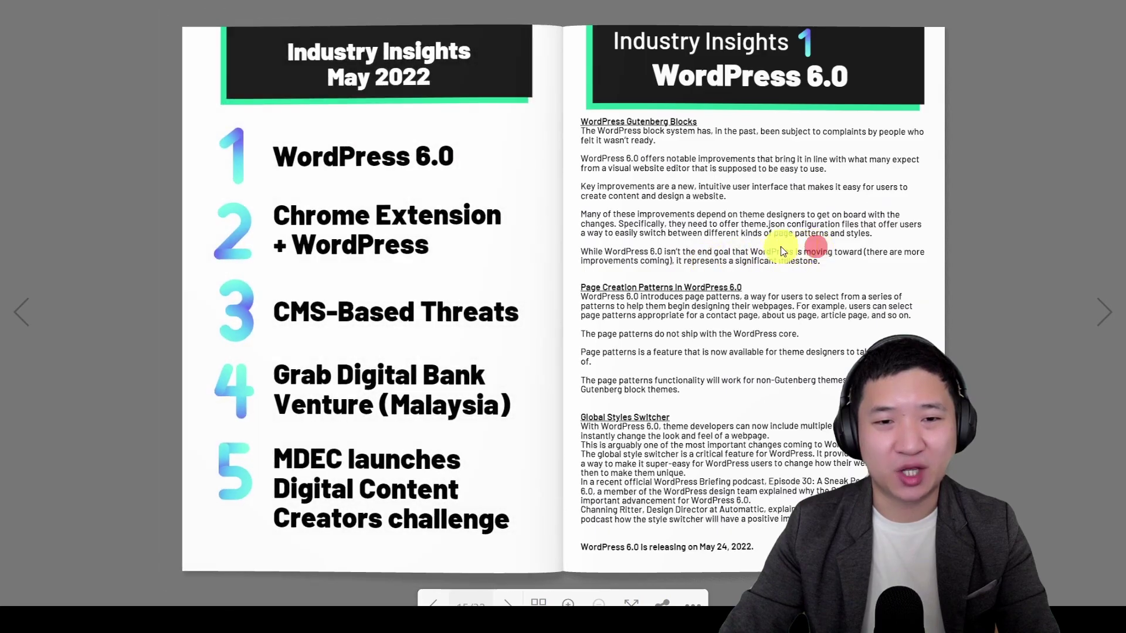
{"action": "key", "text": "Right"}
{"action": "key", "text": "Right"}
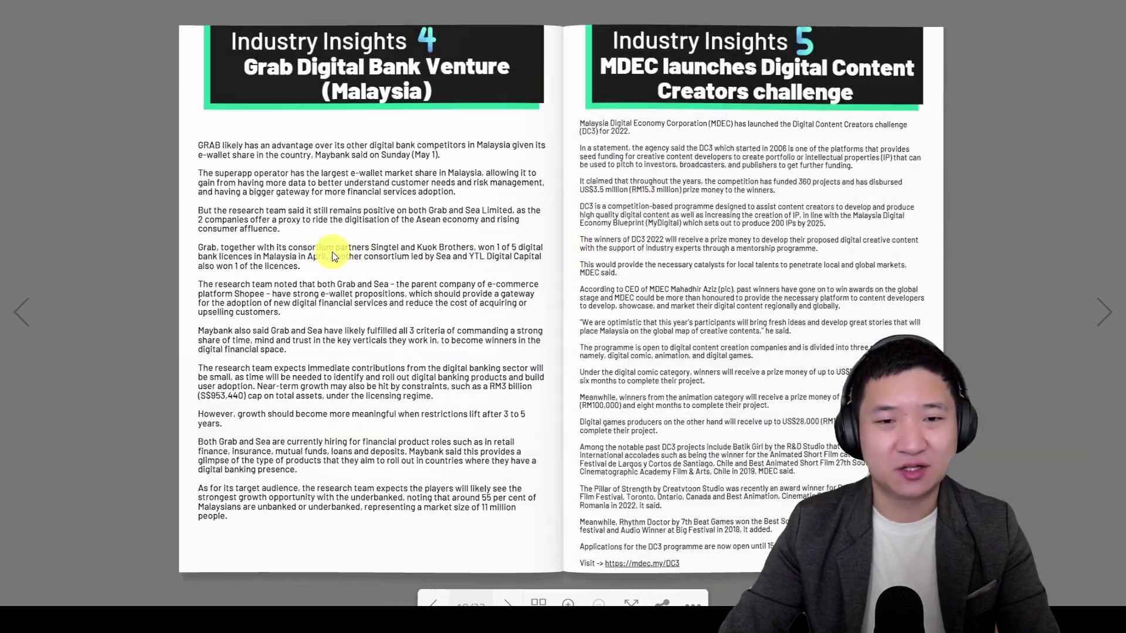
{"action": "key", "text": "Left"}
{"action": "key", "text": "Left"}
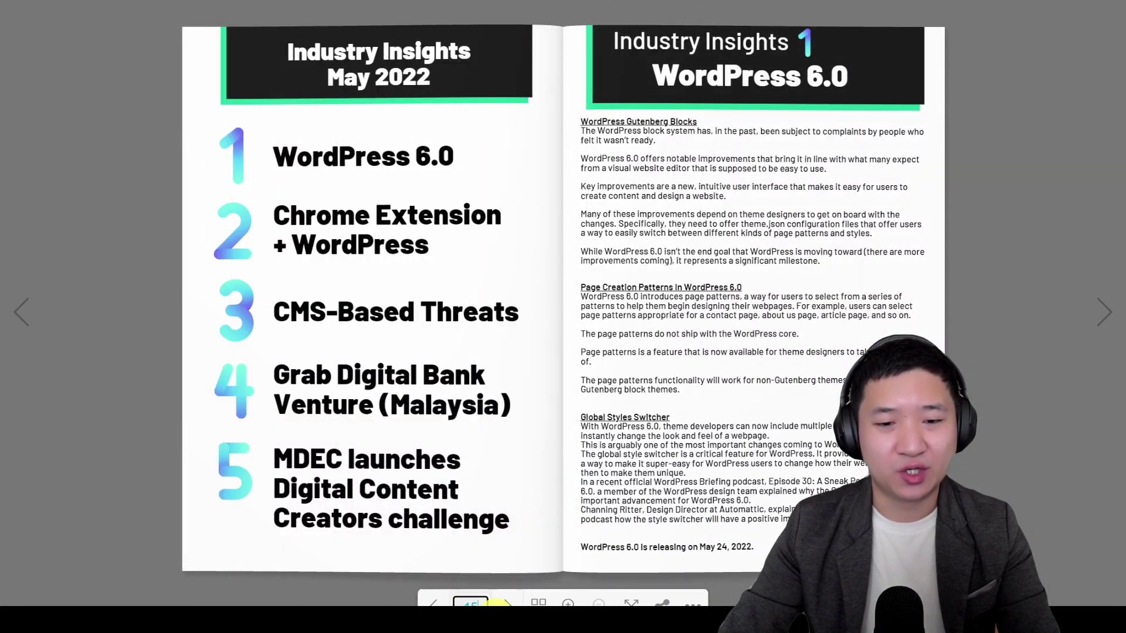
{"action": "key", "text": "Right"}
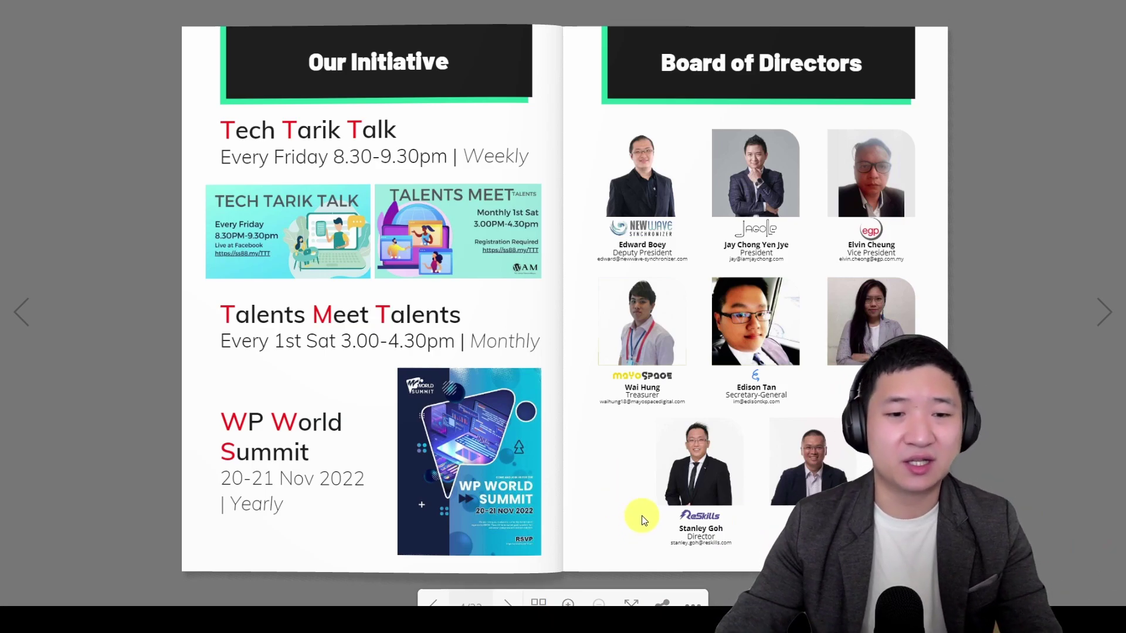
Turn to the Chairman's Message spread, go back to About AIMDM, and exit full screen.
{"action": "left_click", "coordinate": [610, 404]}
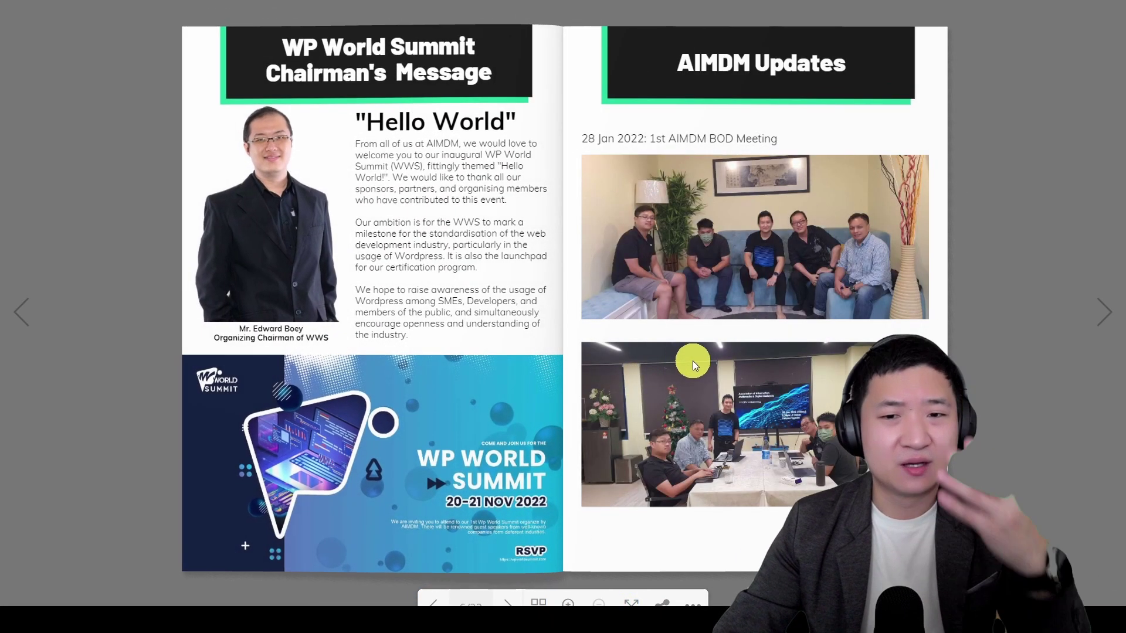
{"action": "left_click", "coordinate": [375, 387]}
{"action": "left_click", "coordinate": [376, 387]}
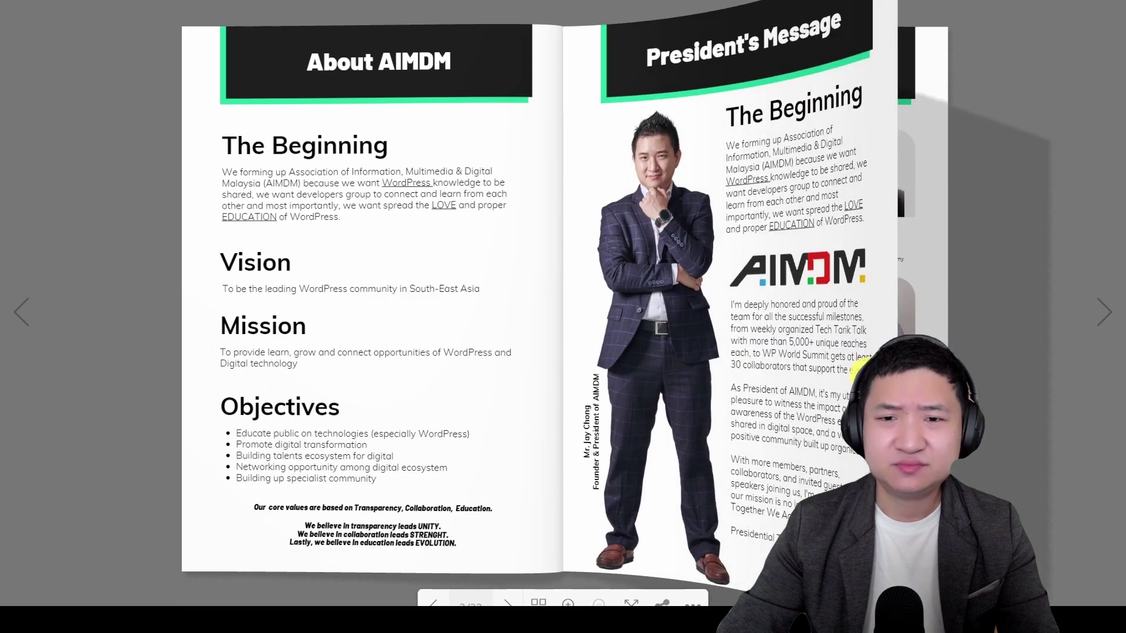
{"action": "left_click", "coordinate": [631, 603]}
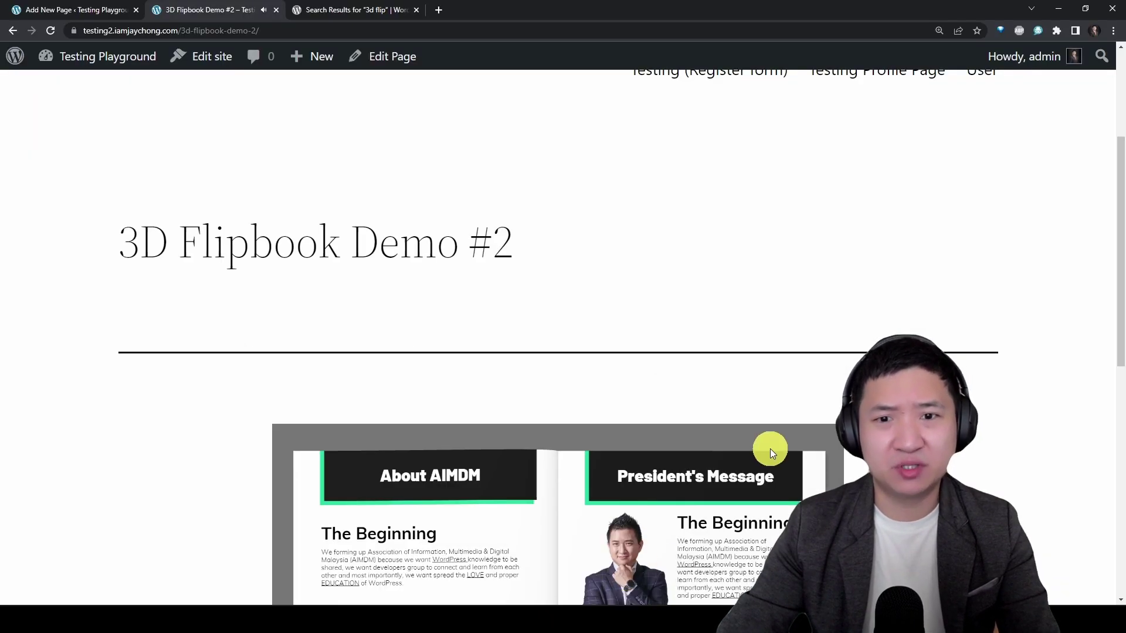
{"action": "scroll", "coordinate": [770, 447], "scroll_direction": "down", "scroll_amount": 5}
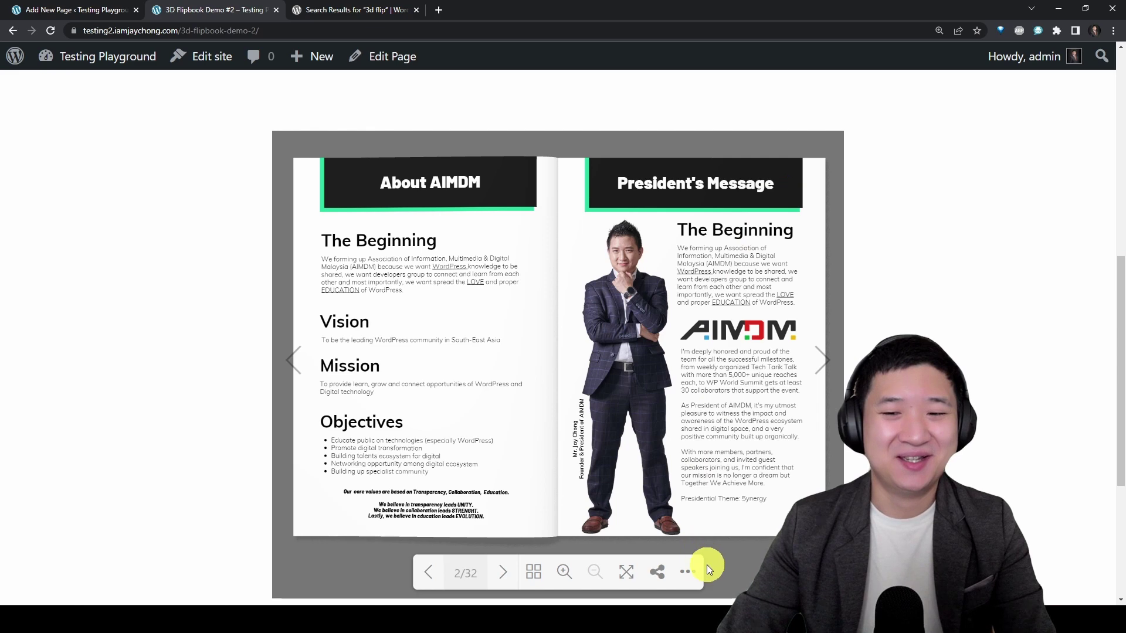
Switch from the browser to OBS Studio.
{"action": "key", "text": "alt+Tab"}
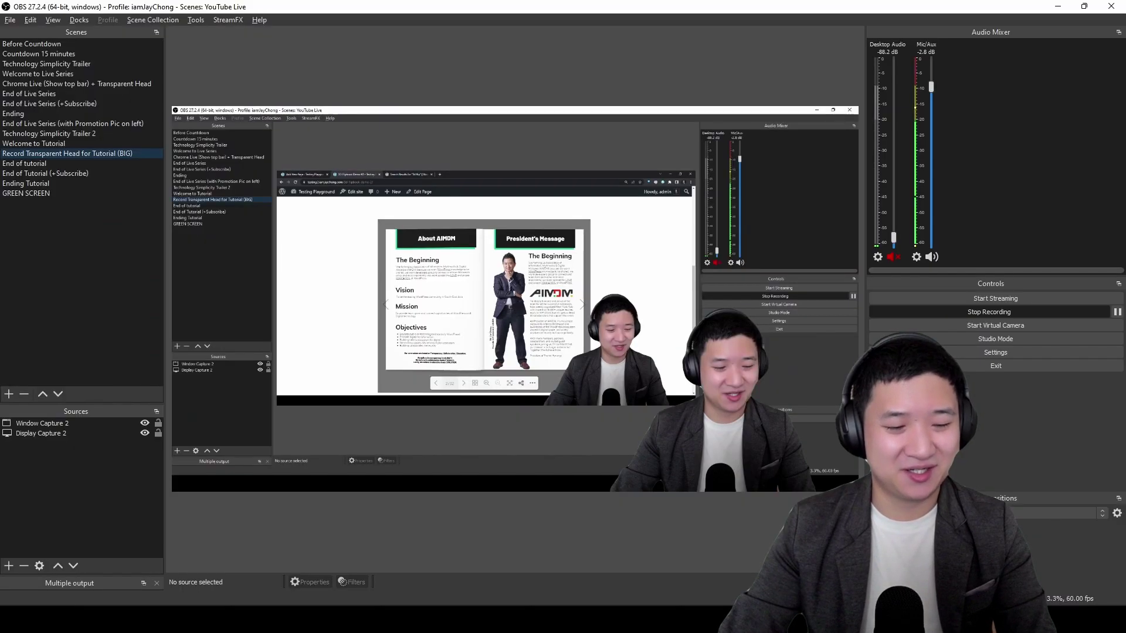